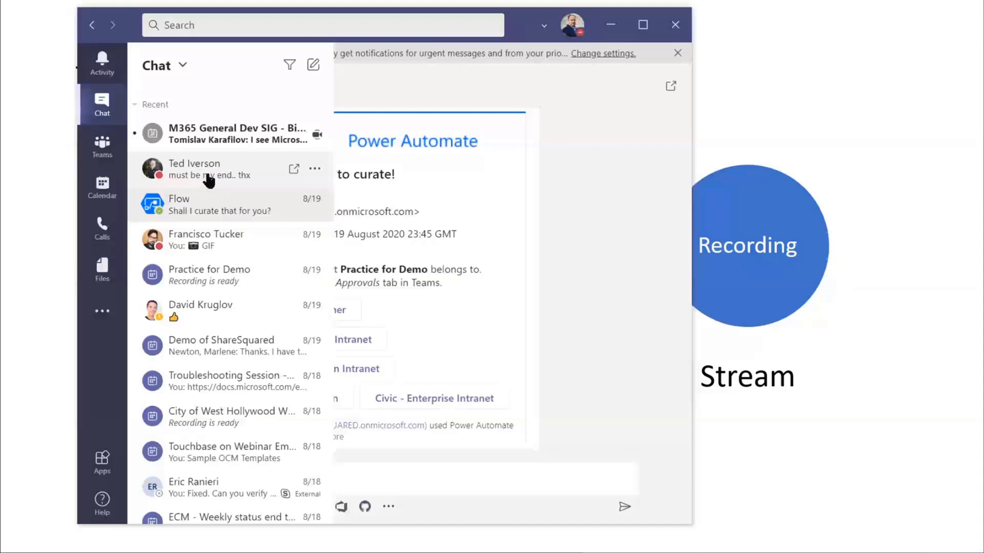
Show the full Practice for Demo chat with its recordings, briefly viewing a recording's options menu.
left_click(209, 275)
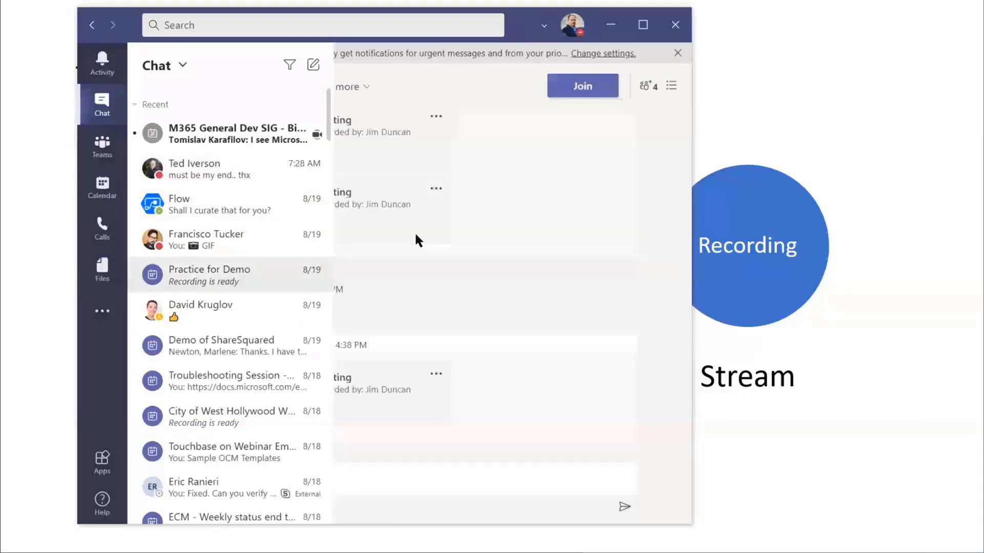
left_click(414, 231)
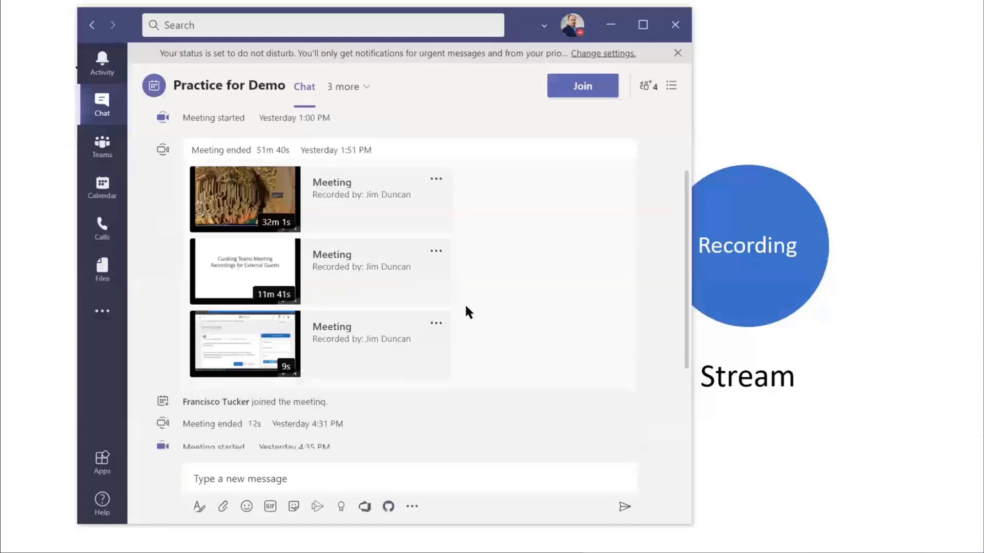
left_click(436, 179)
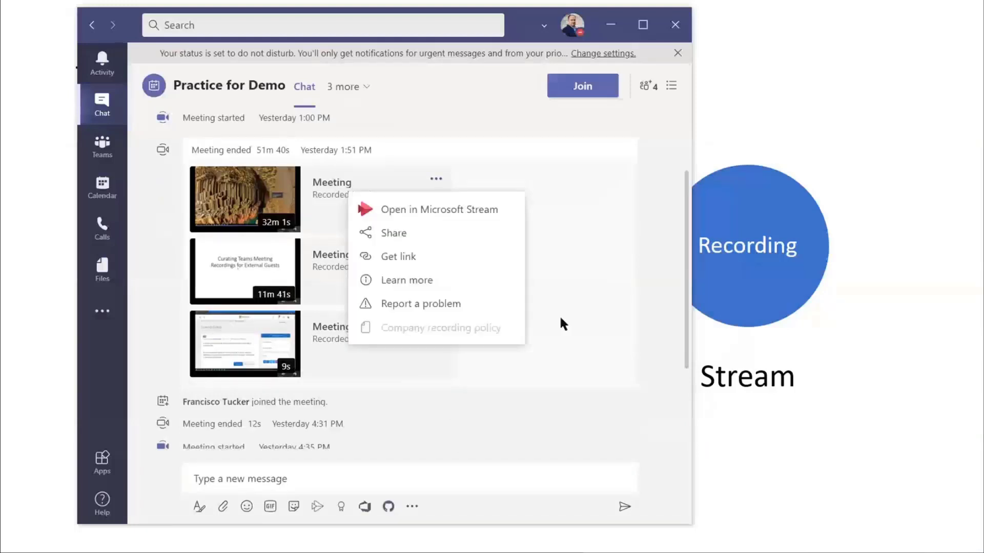
scroll(559, 315, "down", 3)
left_click(506, 369)
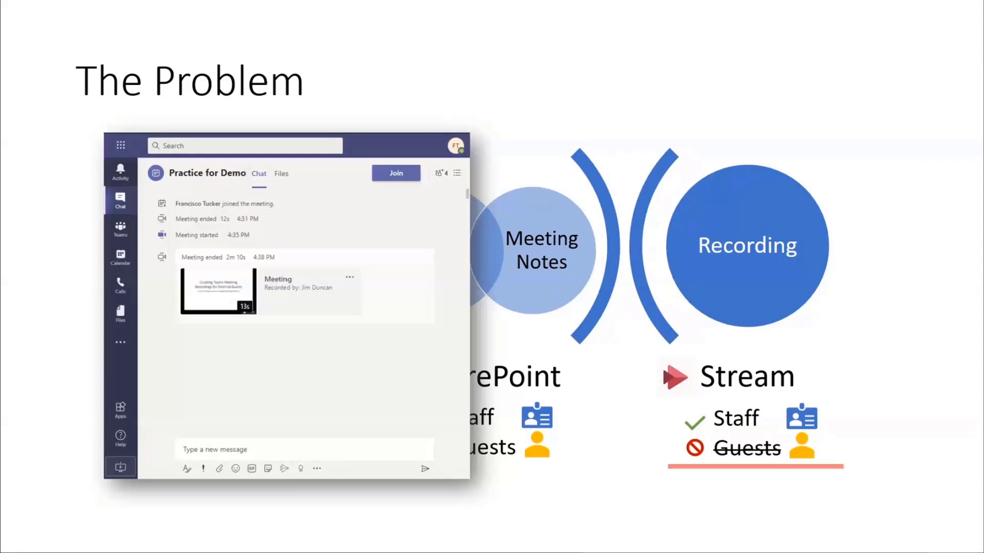
key("Right")
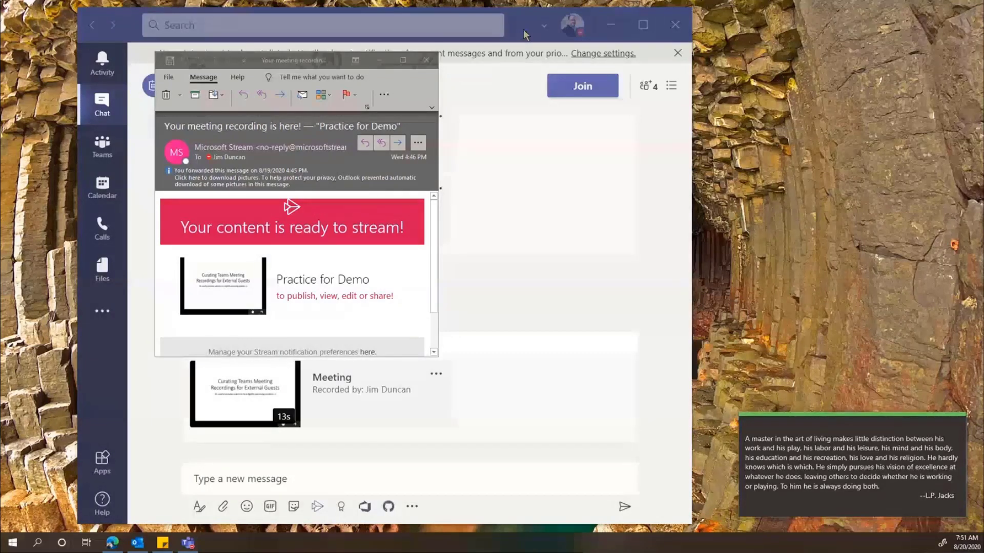
Reveal the Teams chat screenshot on The Problem slide, then switch to the flow details page.
key("alt+Tab")
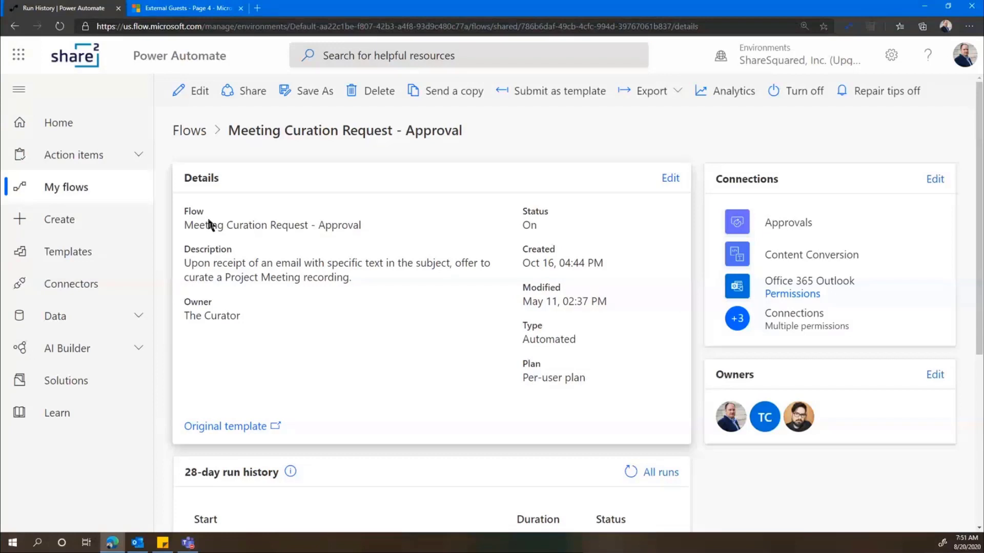
Open the 8/19/2020 4:45 PM run and review its steps down to Wait for an approval.
scroll(392, 379, "down", 4)
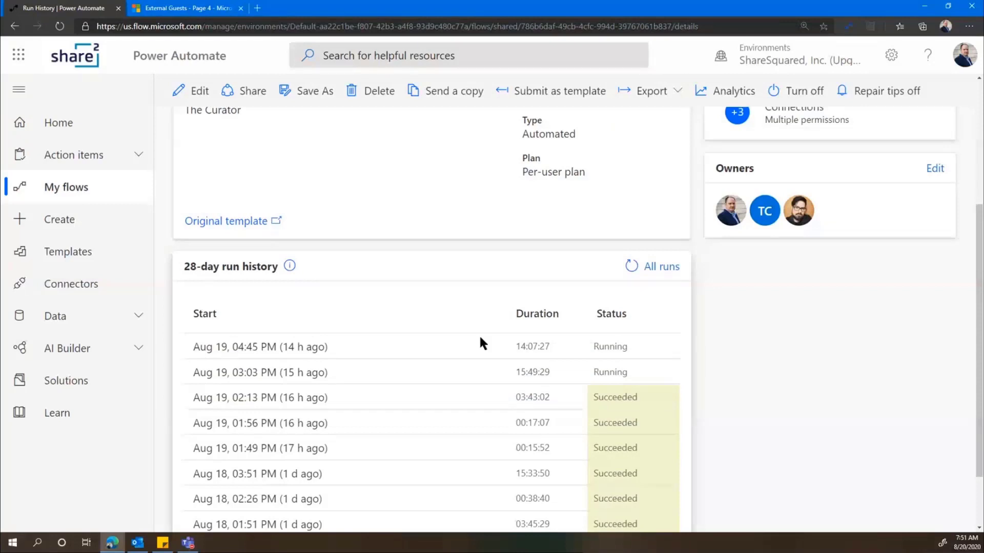
left_click(307, 350)
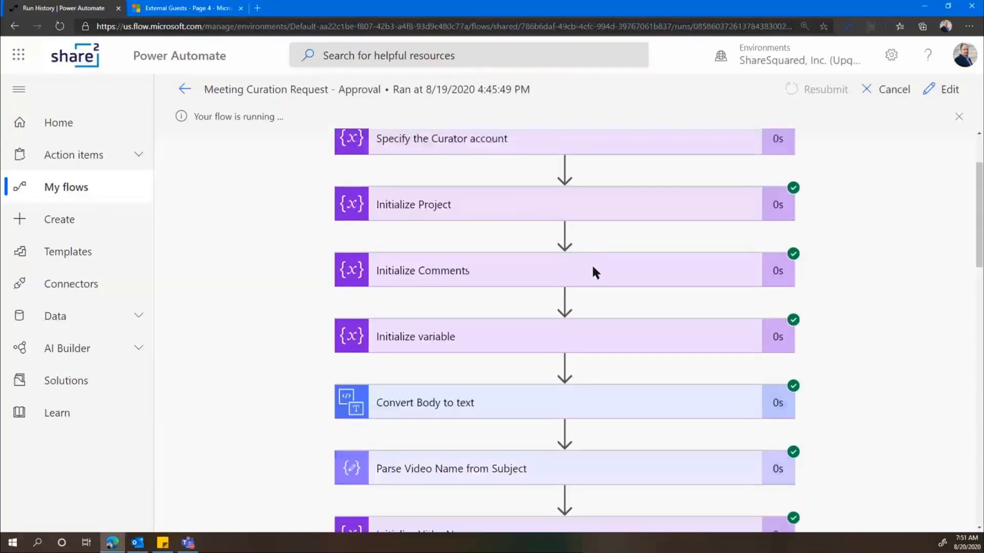
scroll(593, 271, "down", 15)
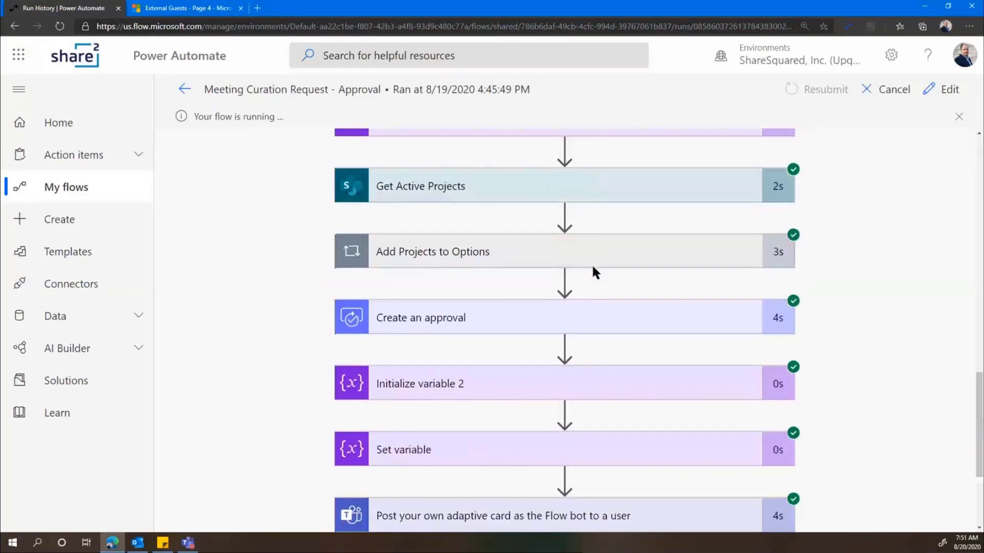
scroll(593, 267, "up", 13)
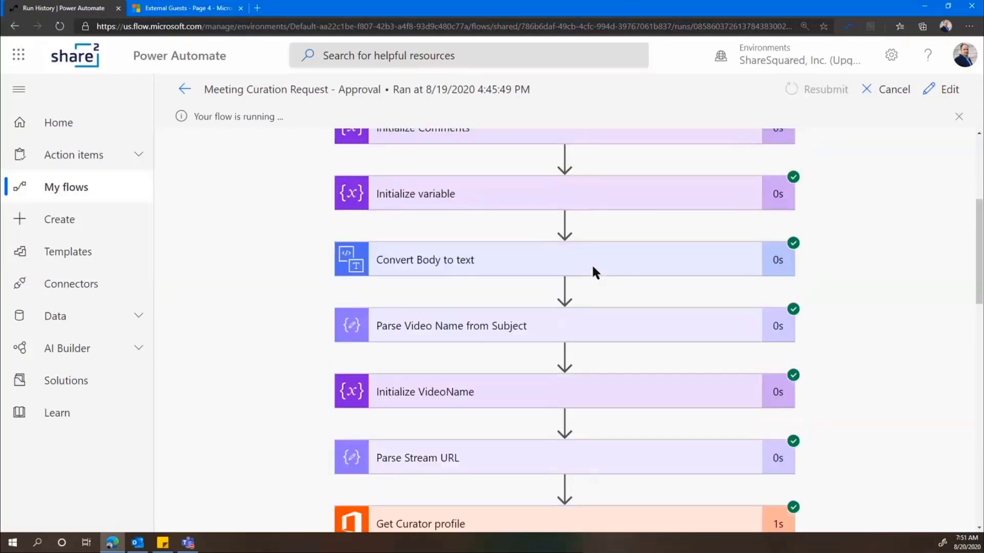
scroll(593, 272, "down", 4)
scroll(592, 272, "up", 1)
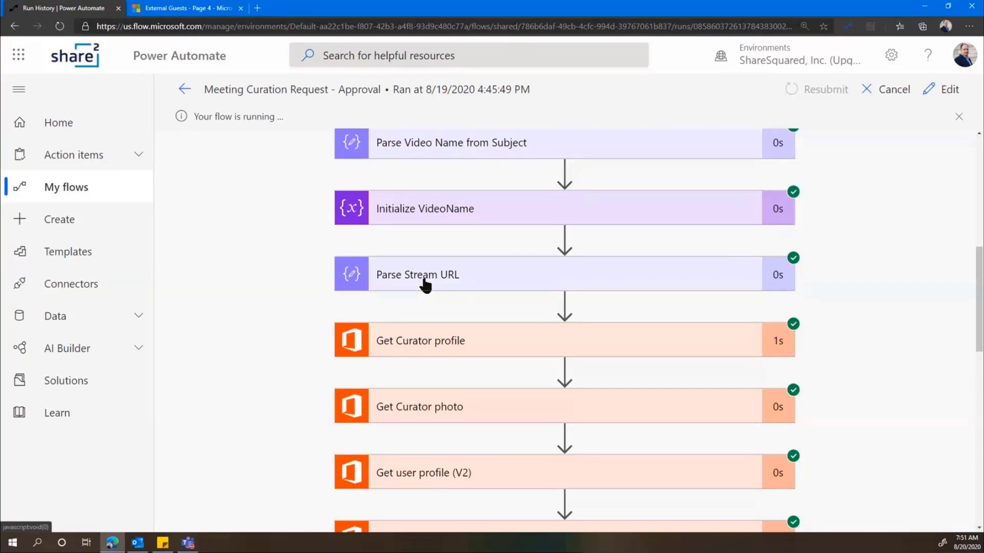
scroll(424, 284, "down", 3)
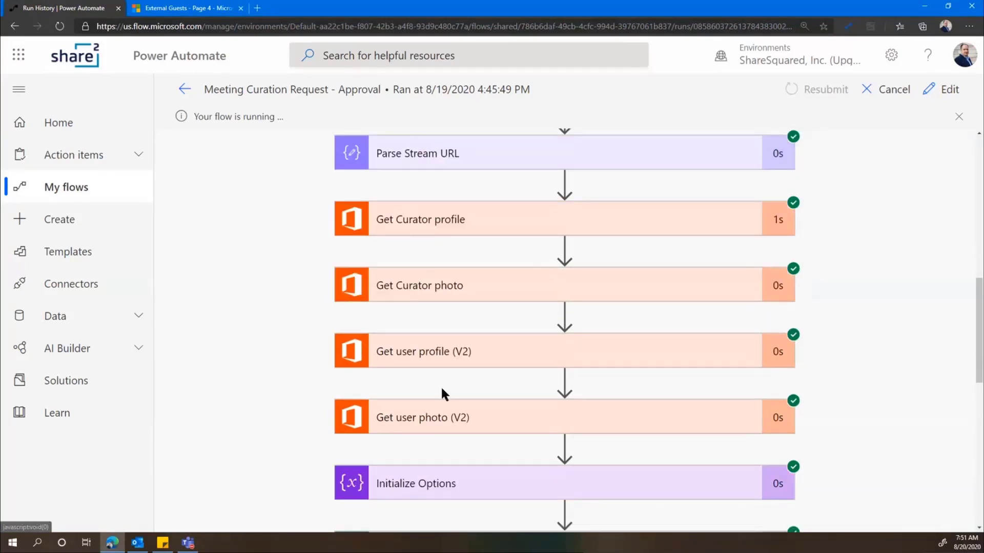
scroll(479, 253, "down", 4)
scroll(468, 285, "up", 4)
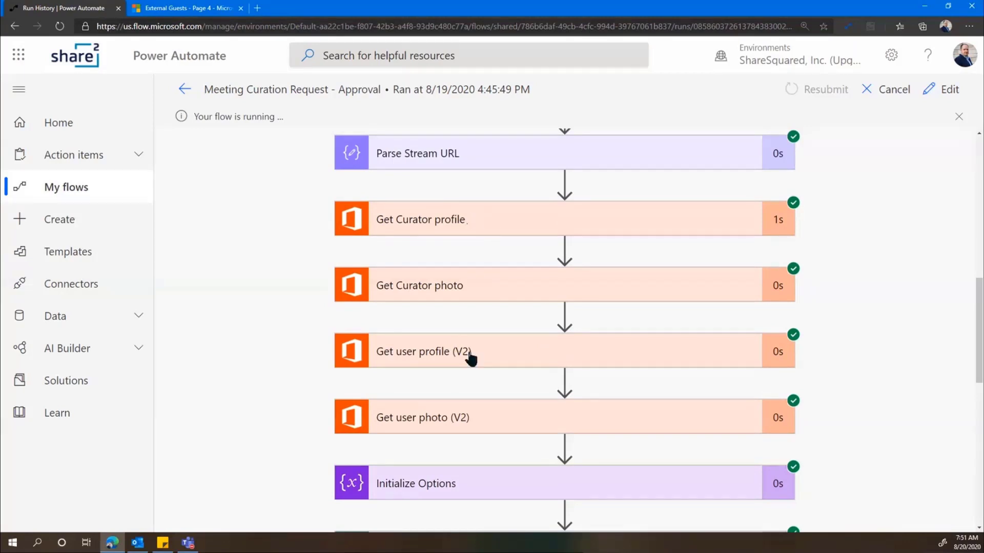
scroll(488, 415, "down", 5)
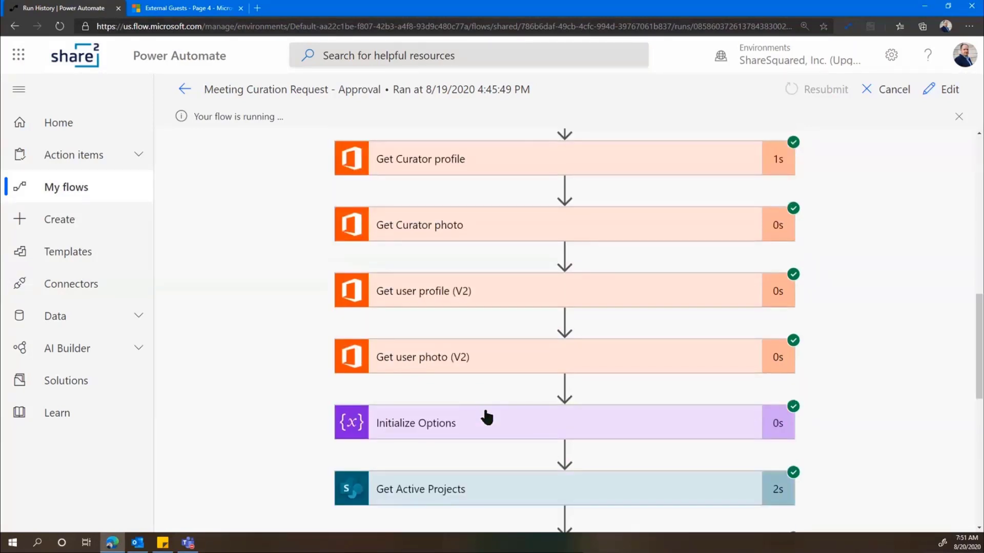
scroll(485, 410, "down", 5)
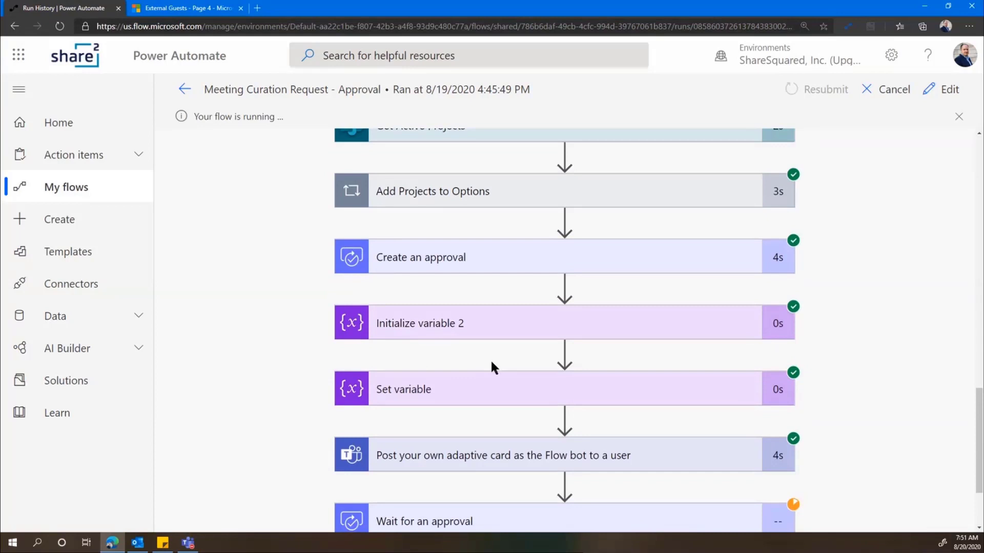
scroll(490, 338, "up", 4)
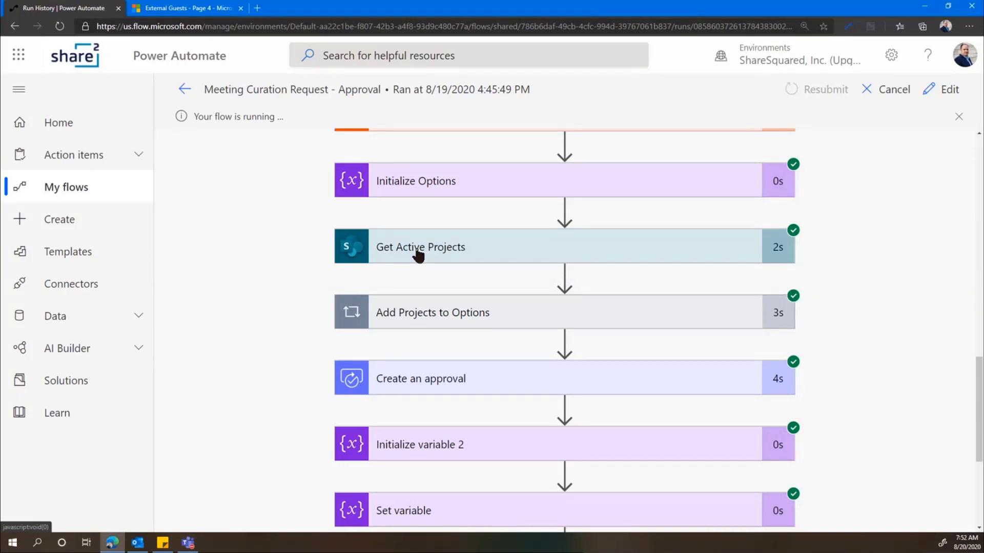
scroll(417, 254, "down", 5)
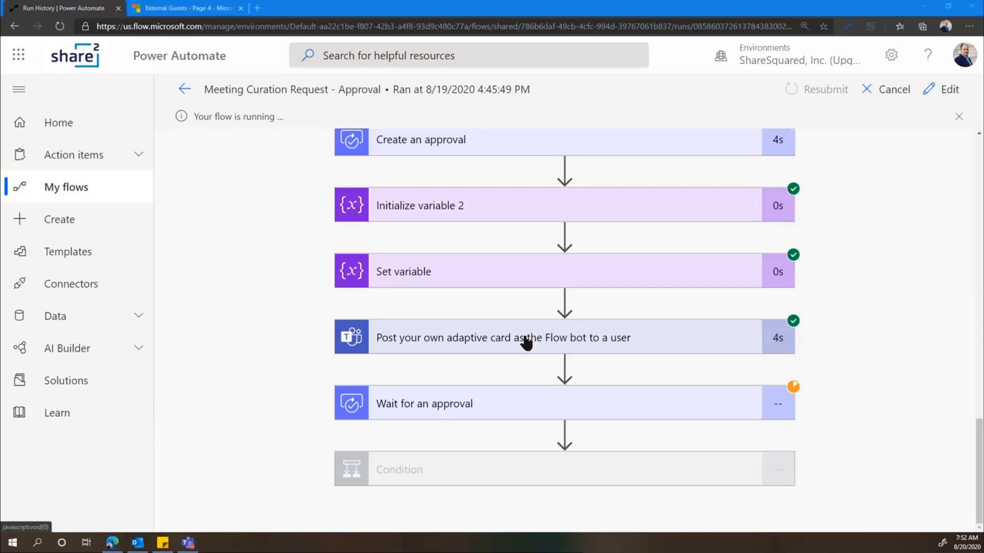
Open the Flow bot chat and bring the New recording ready to curate! card into view.
left_click(102, 103)
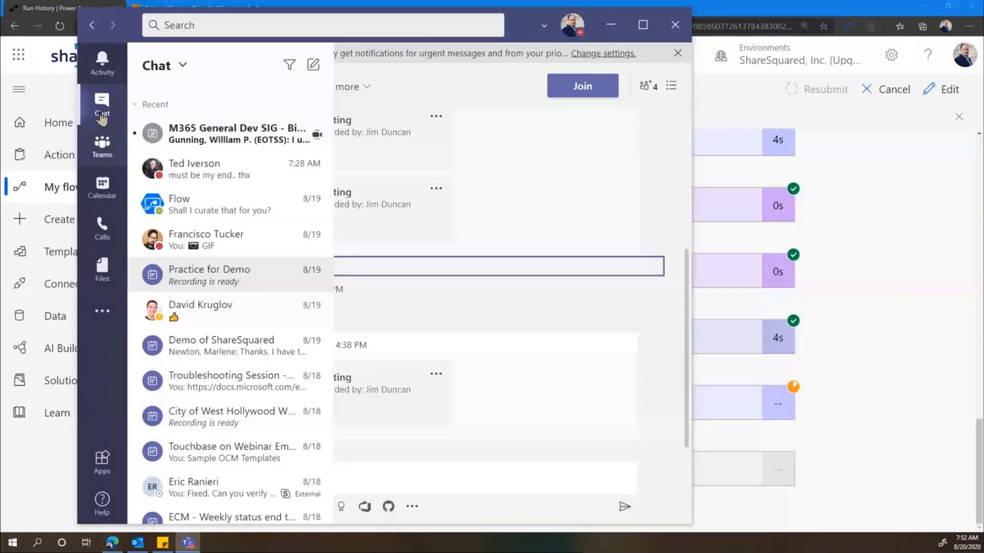
left_click(201, 213)
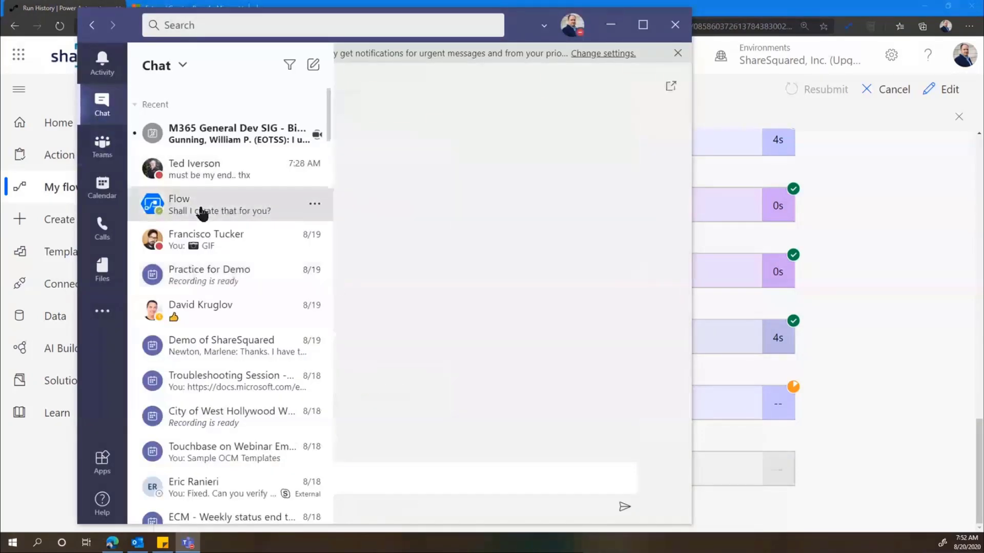
left_click(603, 247)
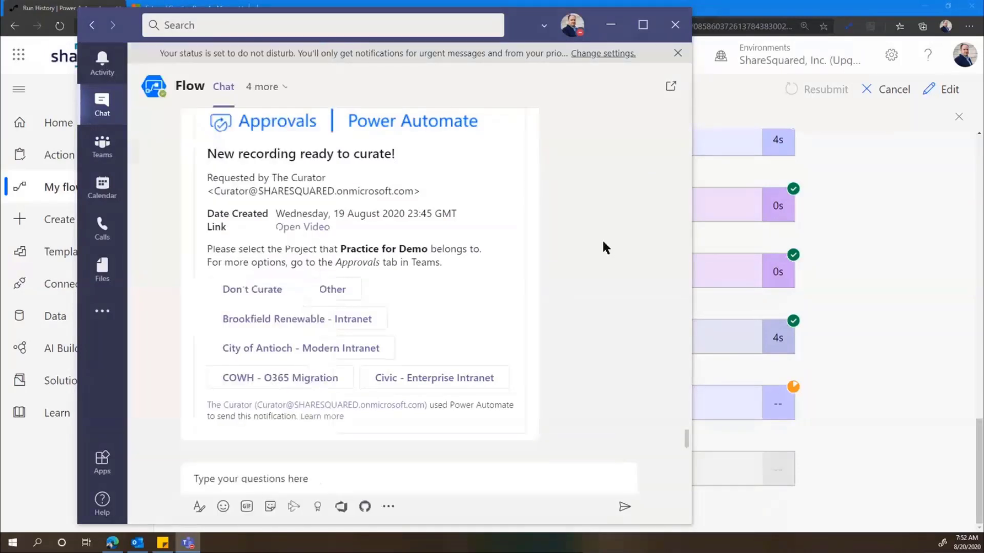
left_click_drag(264, 178, 312, 178)
left_click(492, 177)
scroll(483, 267, "up", 2)
View the New recording ready to curate! request under Approvals, then cancel without responding.
left_click(287, 89)
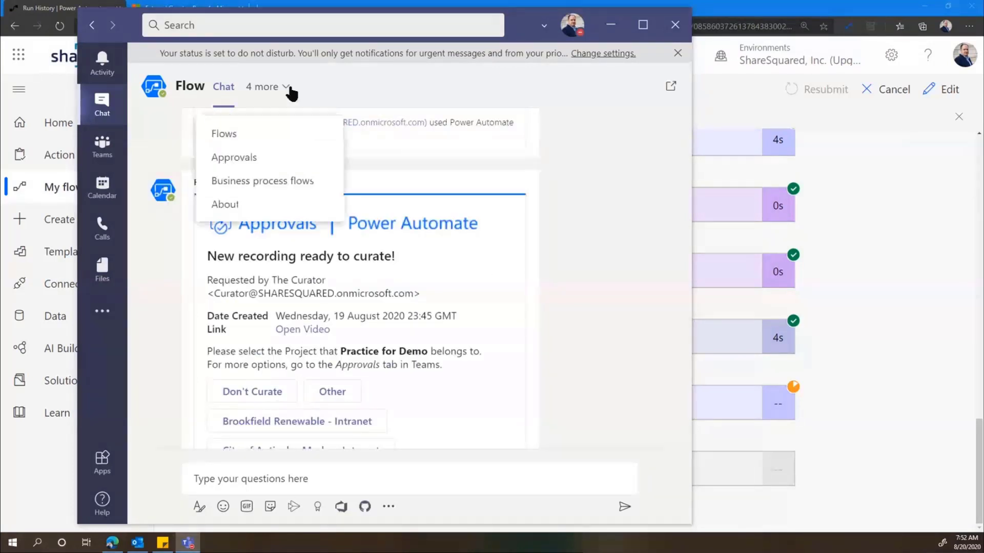
left_click(239, 157)
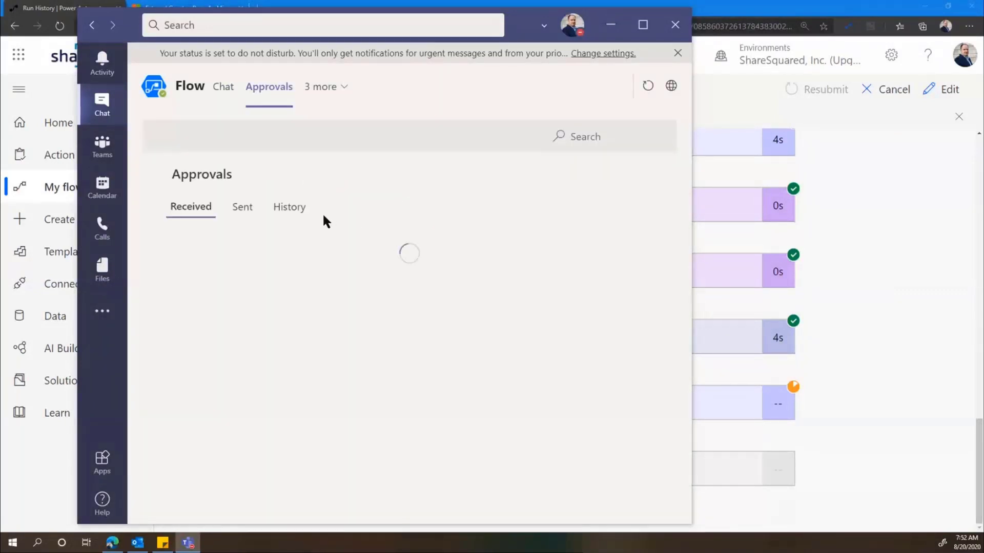
left_click(268, 305)
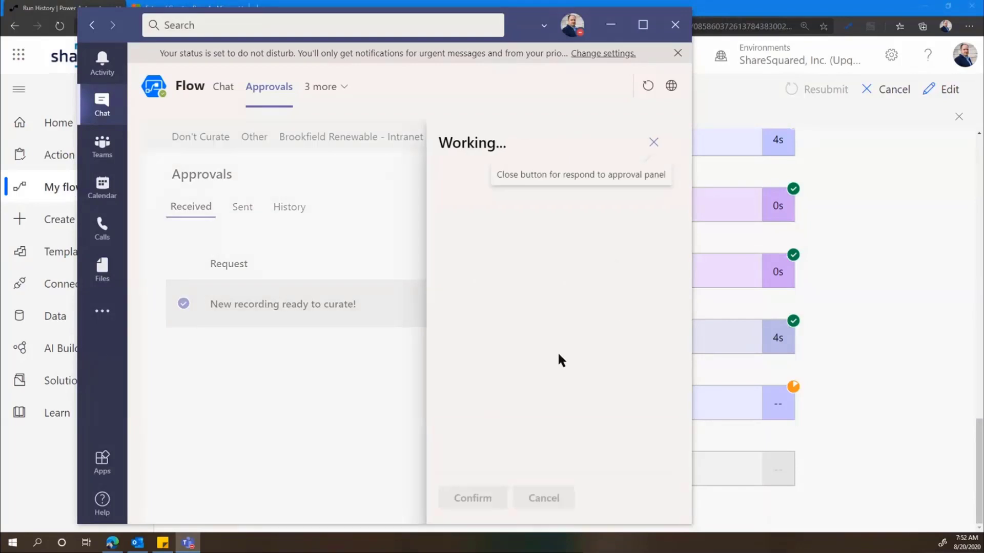
scroll(563, 353, "down", 5)
scroll(565, 358, "up", 3)
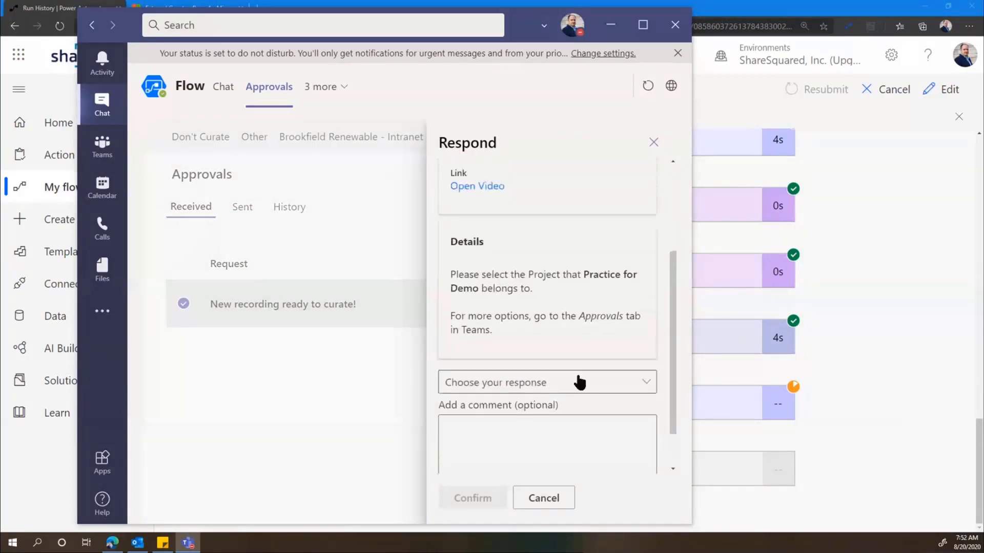
left_click(578, 382)
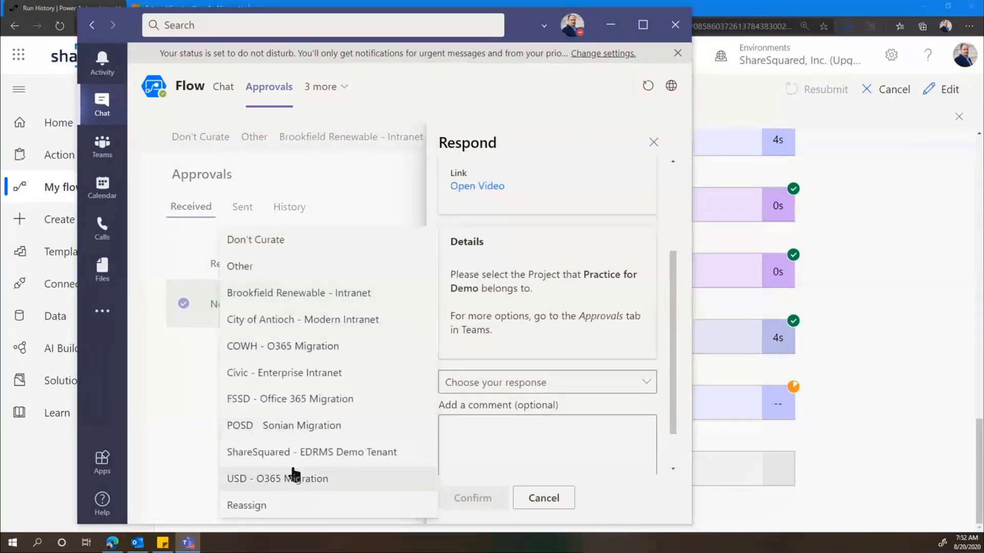
left_click(555, 498)
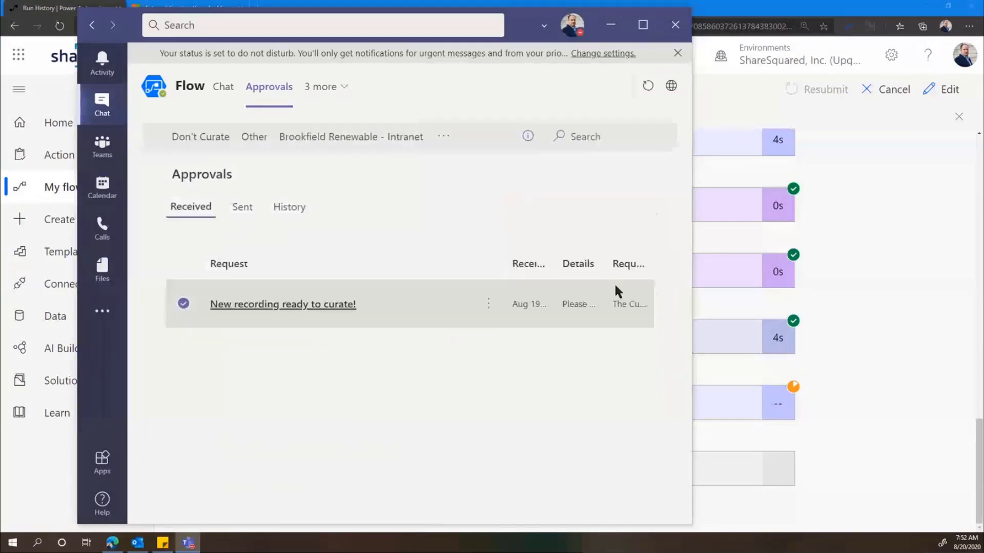
Submit COWH - O365 Migration as the project on the Flow chat card and return to the browser.
left_click(223, 103)
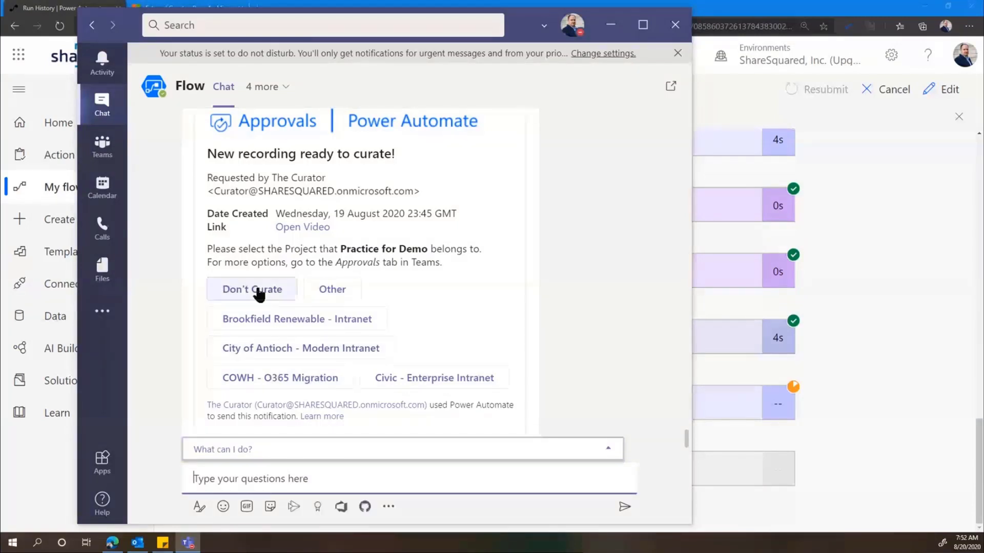
left_click(259, 382)
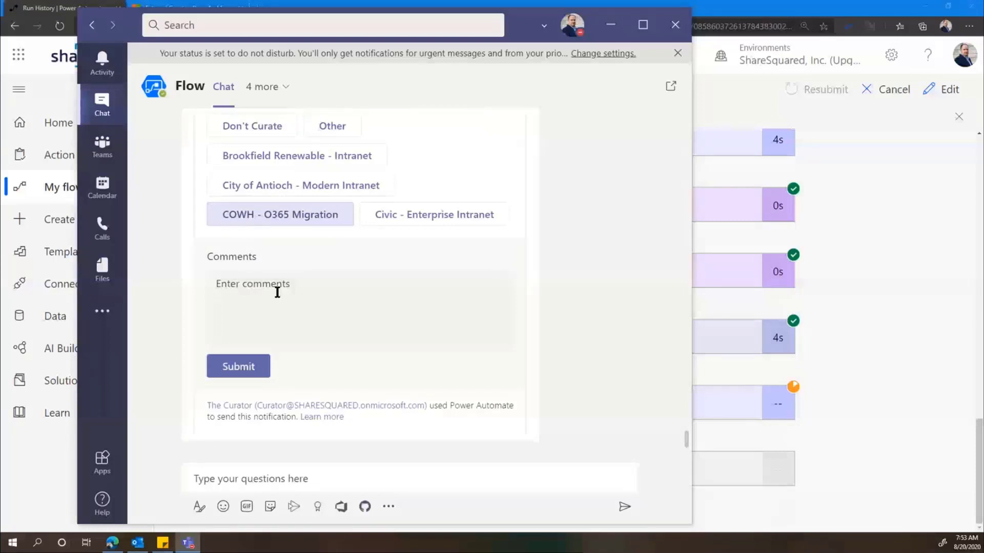
left_click(277, 292)
left_click(240, 372)
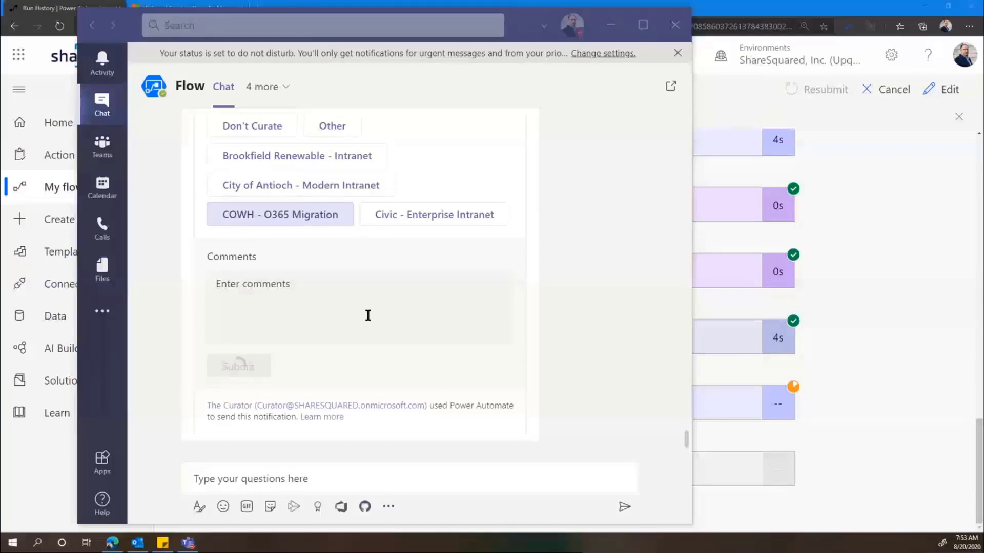
key("alt+Tab")
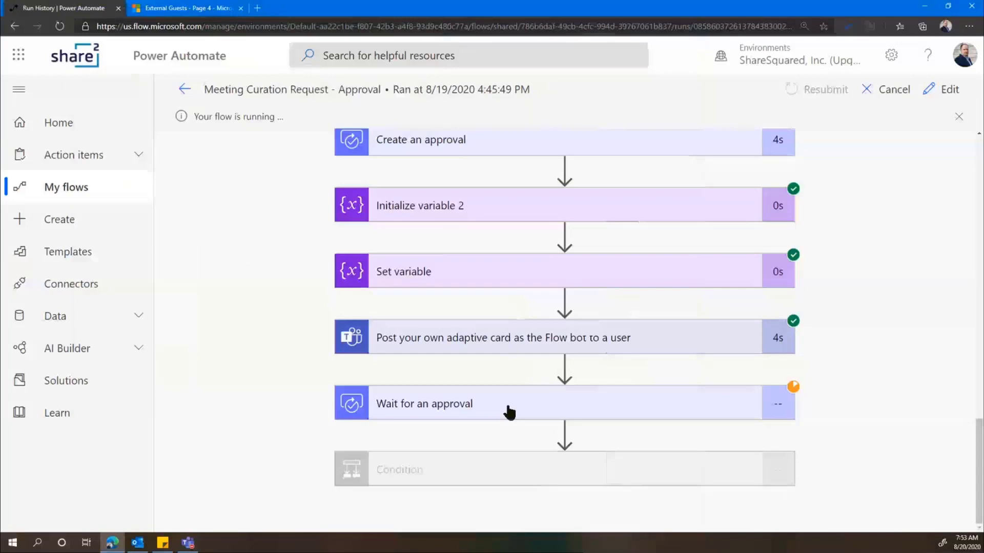
Expand the Condition step and the Get Comments loop in the run history.
left_click(447, 472)
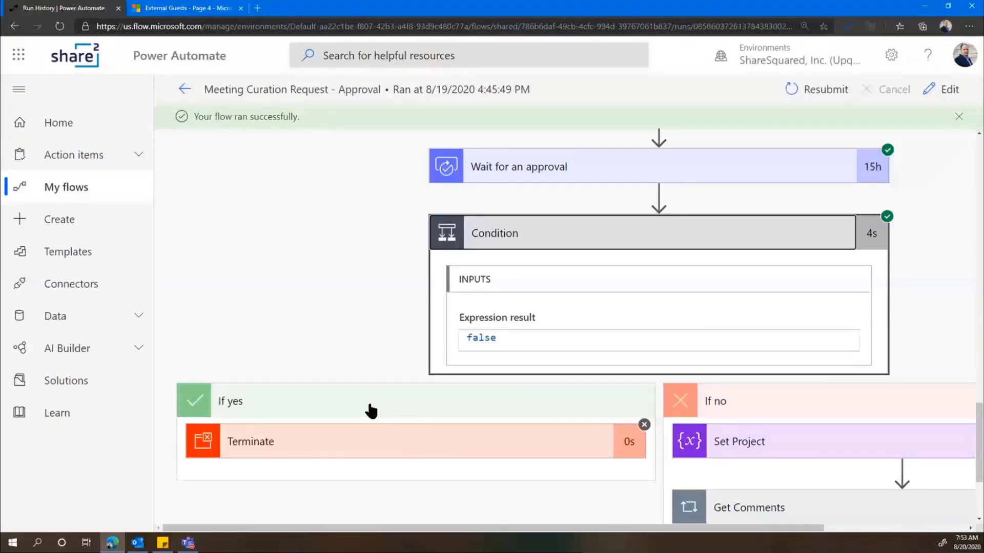
scroll(407, 415, "down", 3)
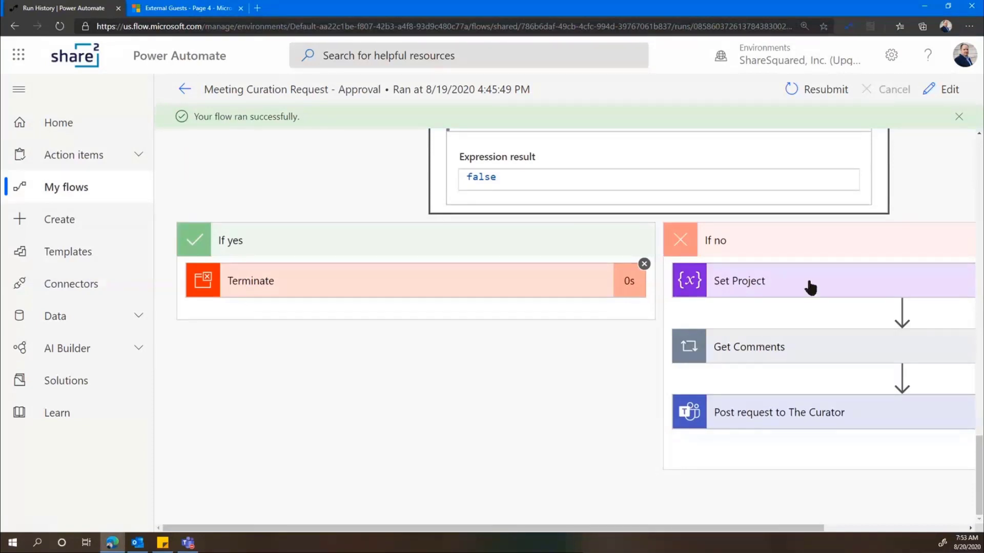
left_click(810, 357)
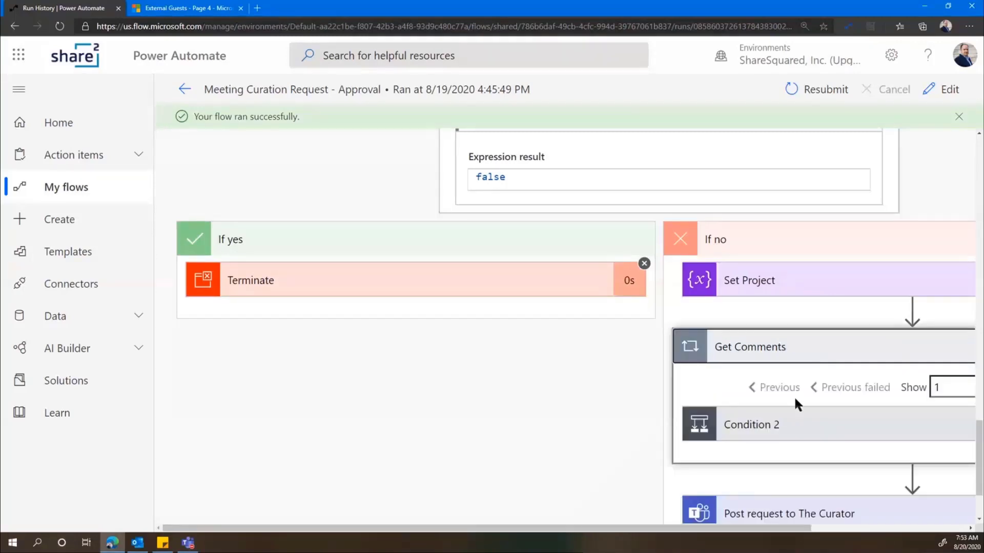
scroll(794, 396, "down", 2)
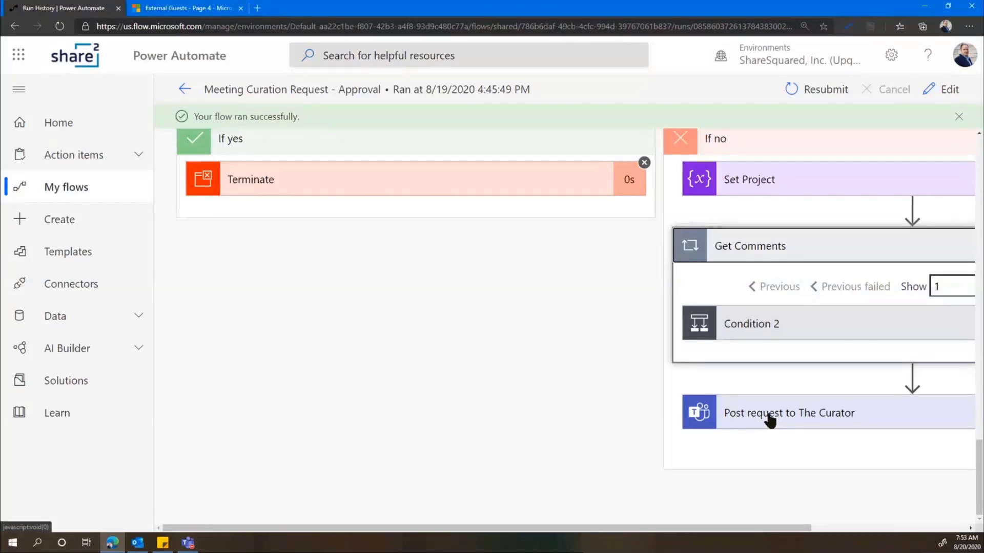
Expand Post request to The Curator to read its body, then minimize the browser.
left_click(770, 420)
scroll(795, 431, "down", 5)
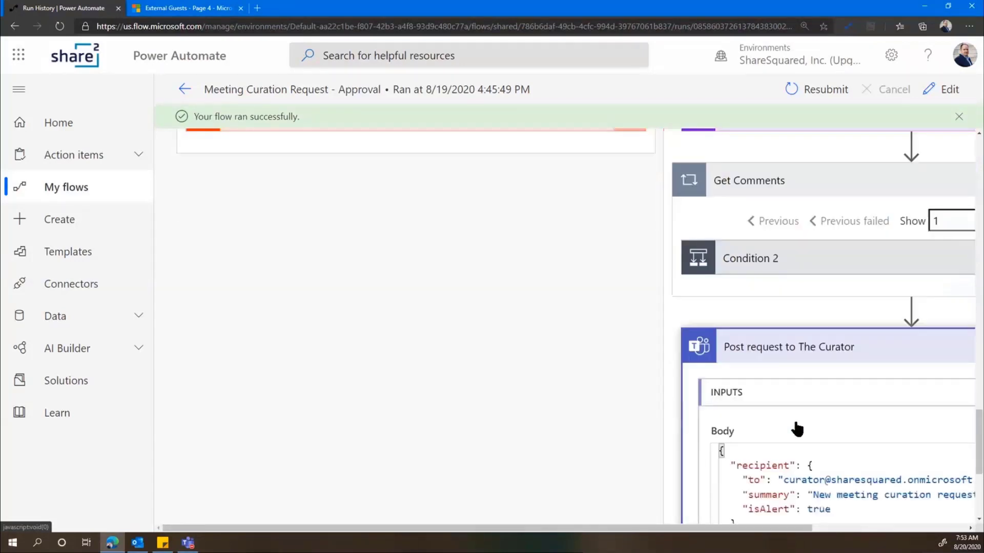
left_click_drag(739, 528, 890, 528)
scroll(595, 327, "up", 2)
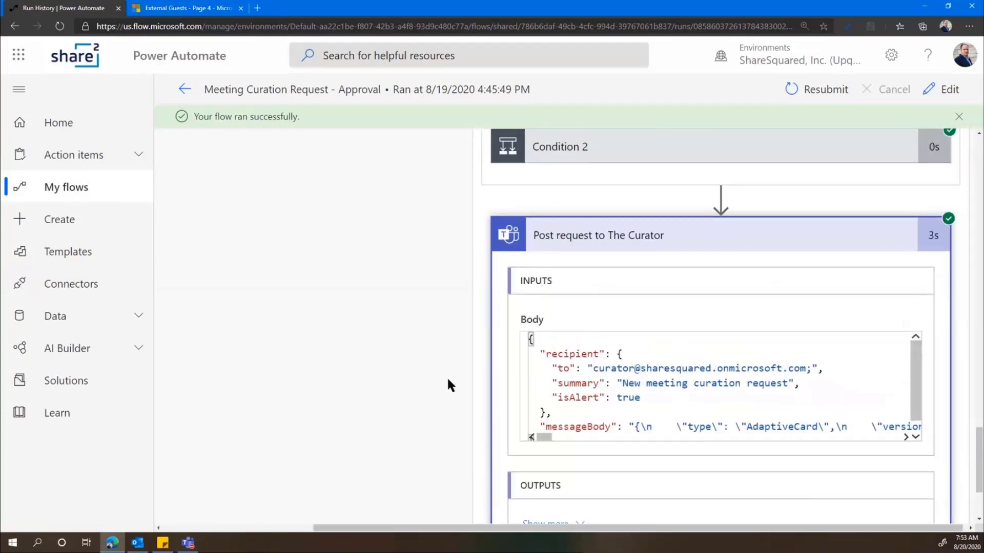
scroll(447, 385, "down", 1)
scroll(447, 380, "down", 2)
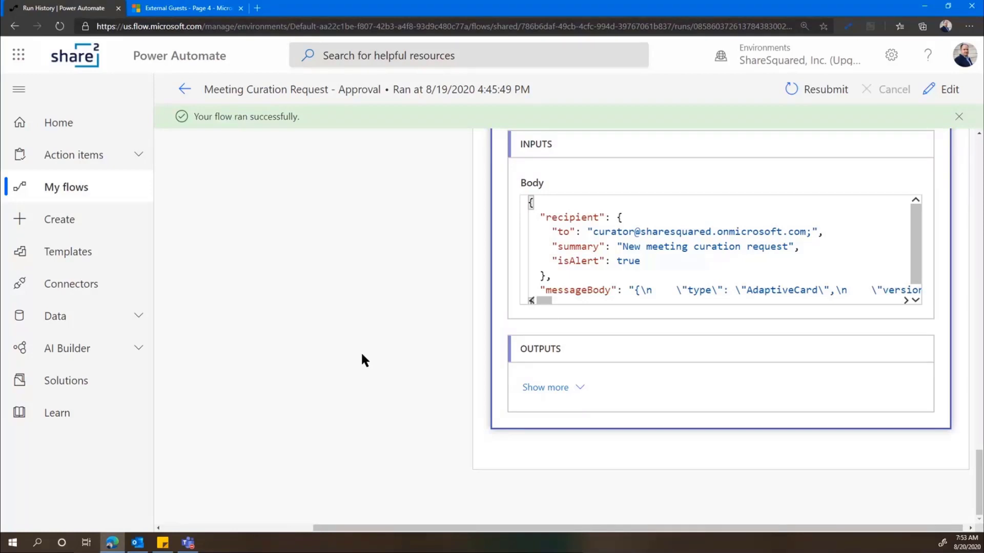
left_click(925, 6)
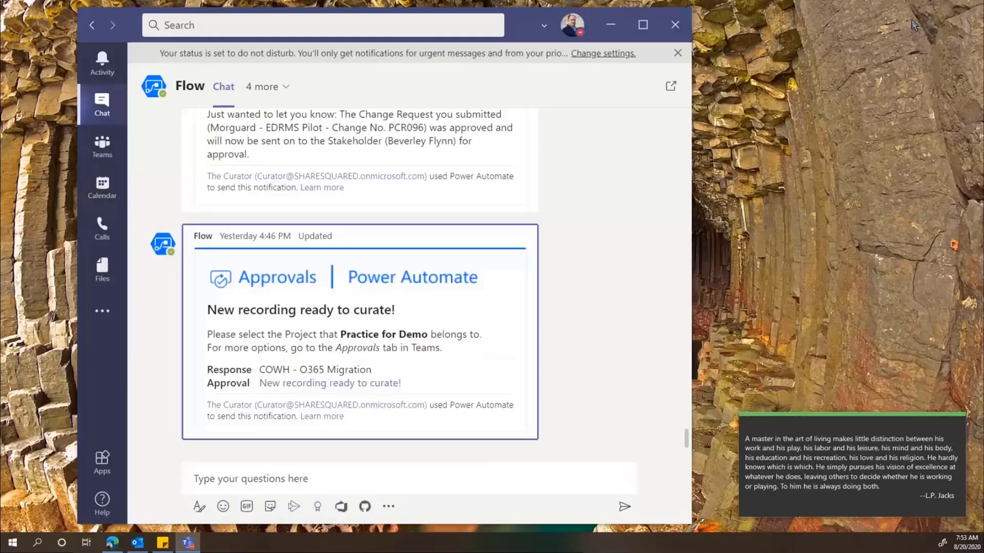
Minimize the Teams desktop app to reach the Flow chat in Teams on the web.
left_click(610, 25)
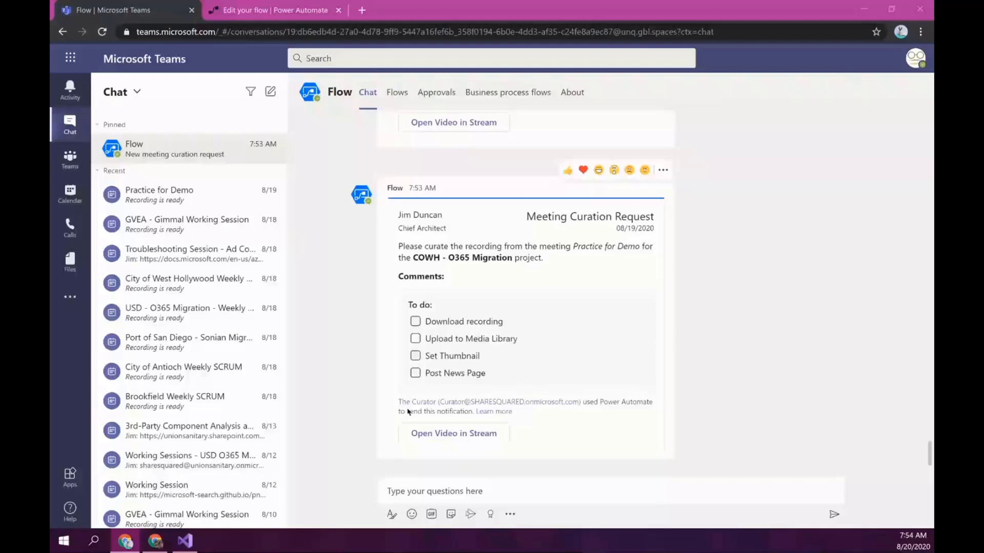
Open the Practice for Demo video's Update video details page in Stream, then return to Teams.
left_click(444, 435)
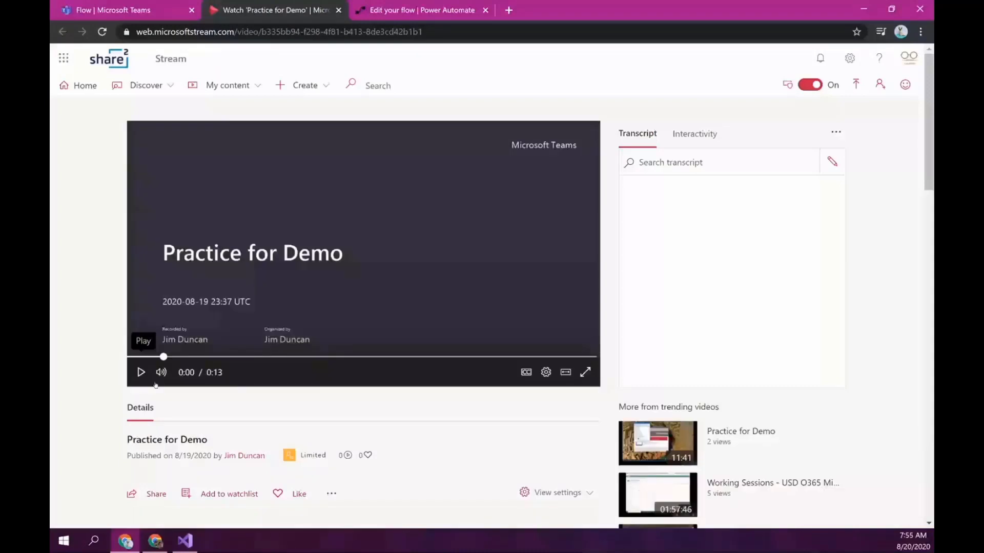
left_click(332, 494)
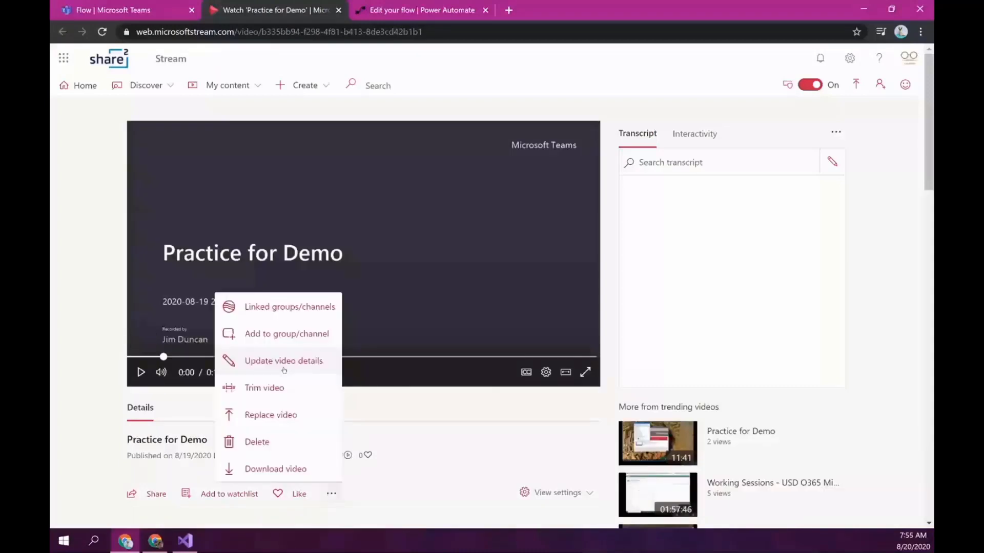
left_click(284, 362)
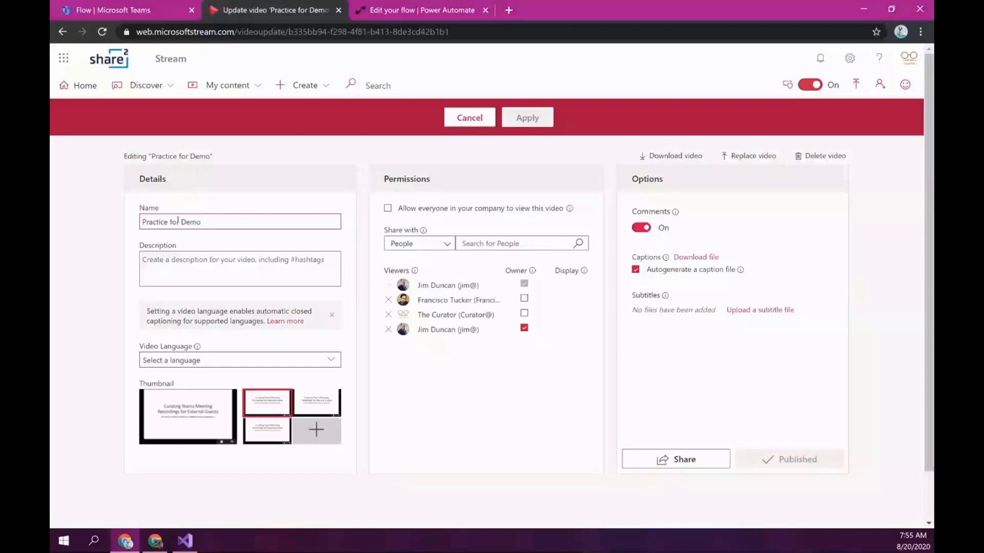
key("ctrl+shift+Tab")
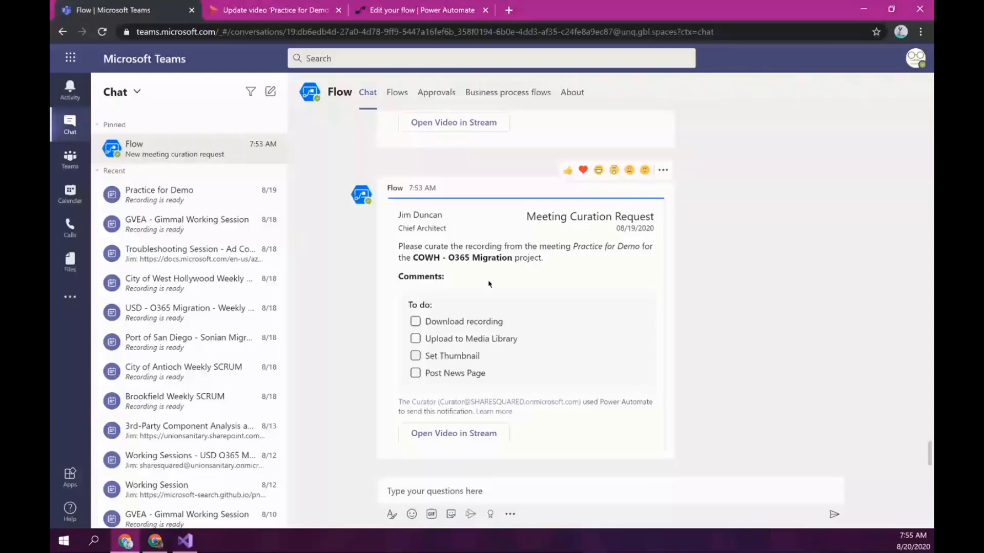
Prefix the video name with 'Working Session - ', choose English as video language, and apply.
left_click(310, 19)
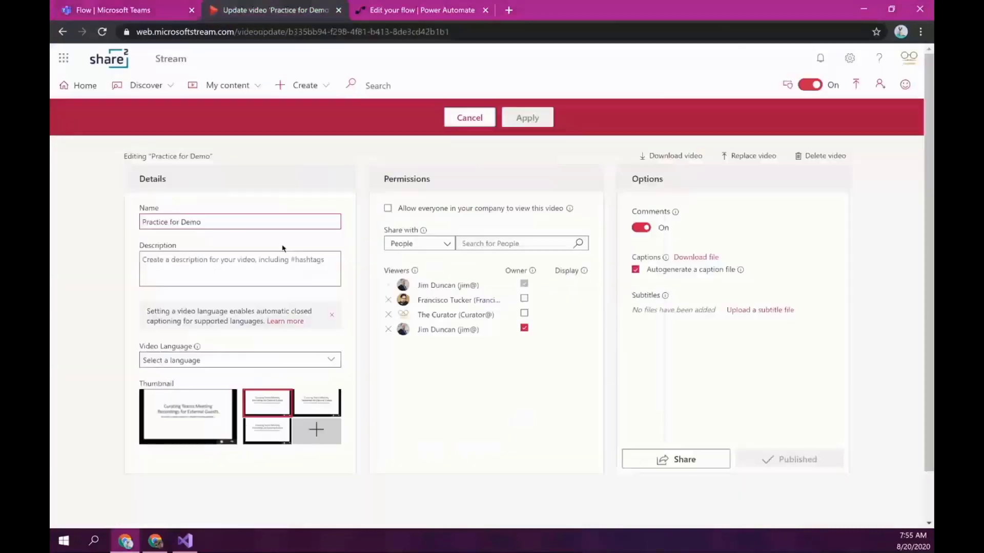
type("W")
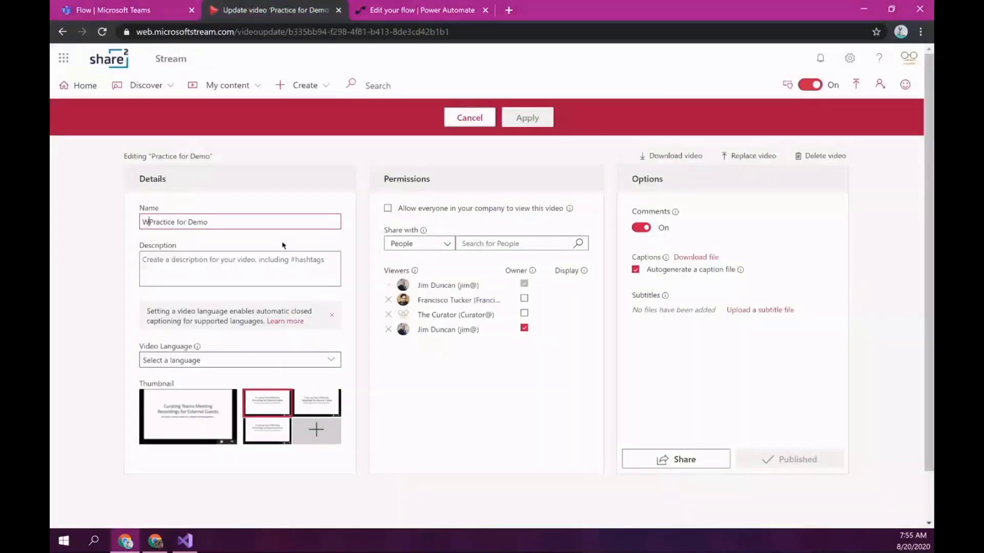
type("orking Se")
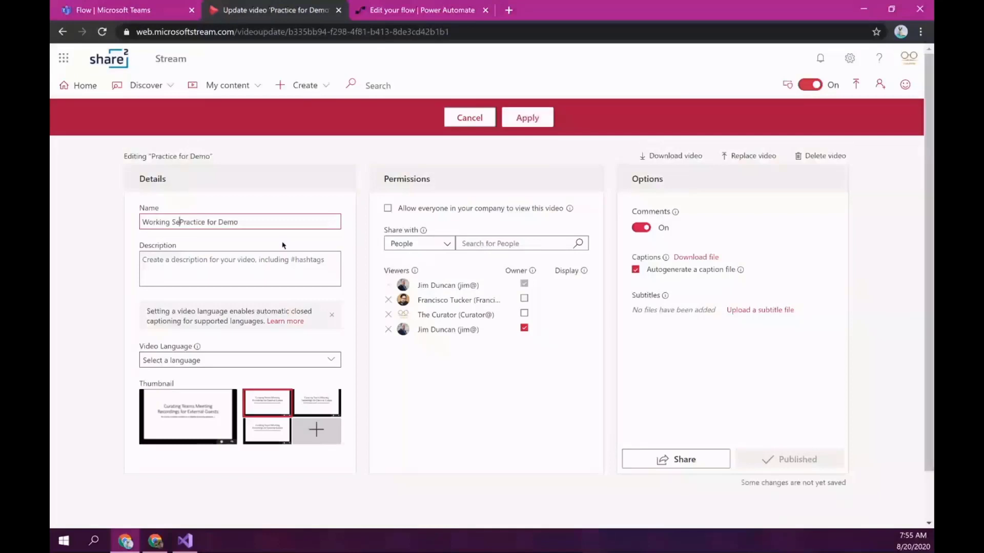
type("ssion -")
left_click(328, 360)
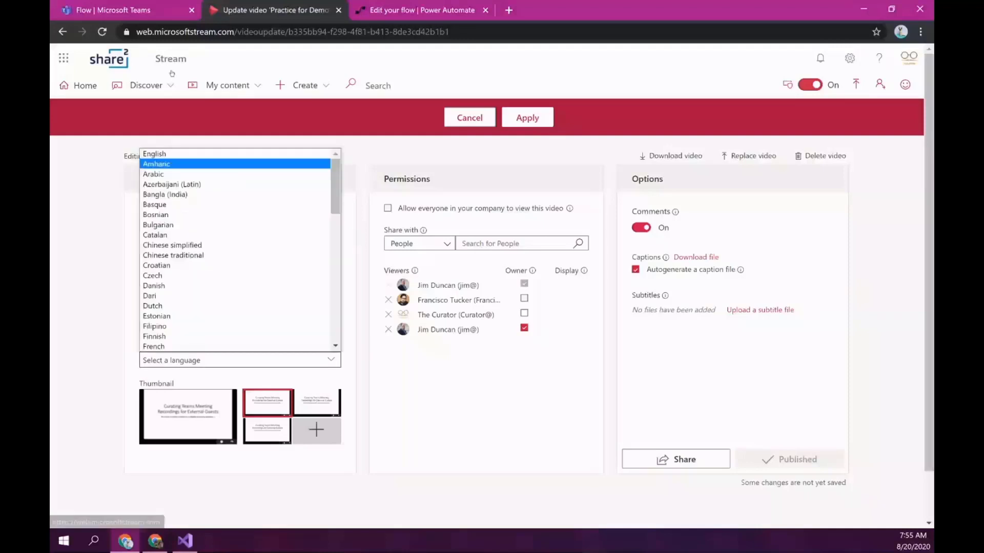
left_click(154, 154)
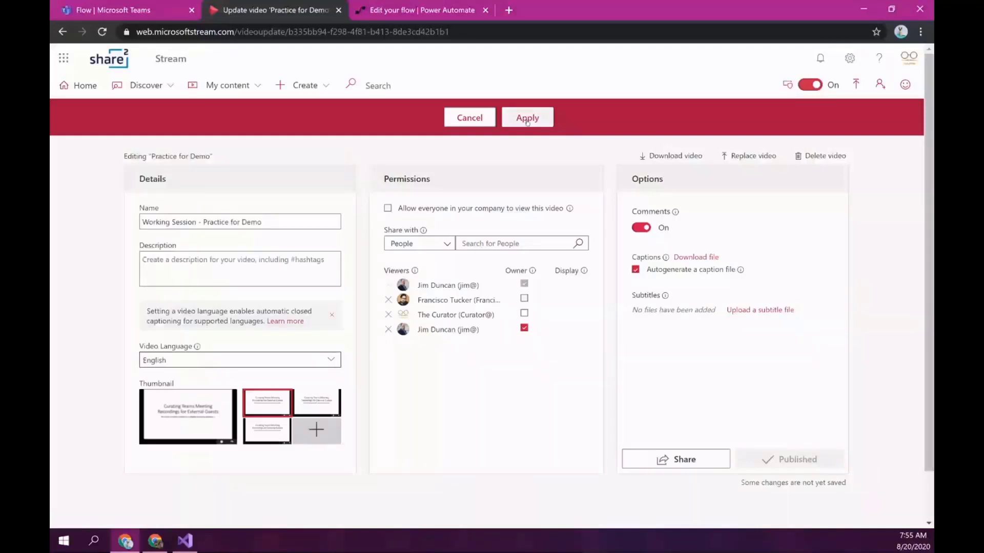
left_click(527, 119)
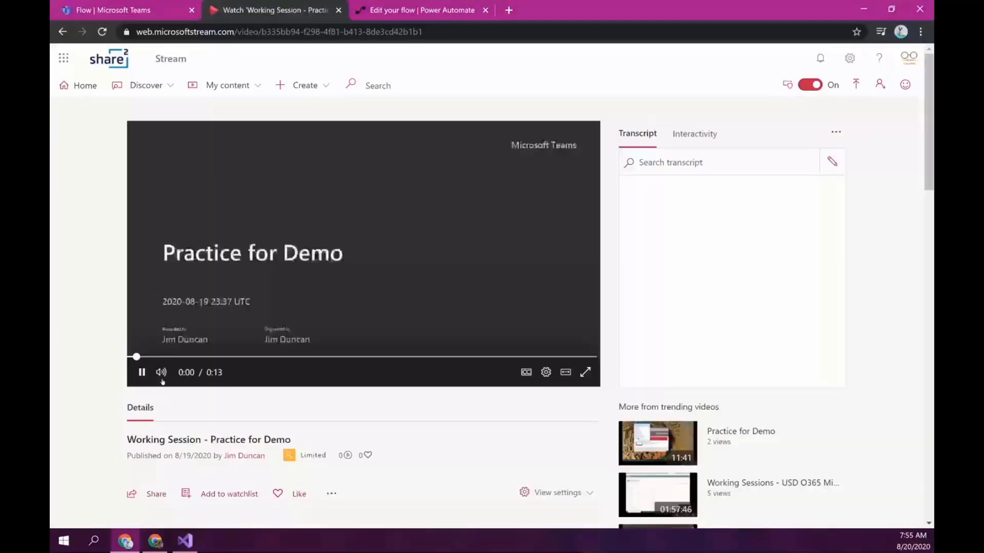
Download the video to ShareSquared, Inc > COWH - O365 Migration - Media as Working Session - Practice for Demo.mp4.
left_click(331, 494)
left_click(283, 361)
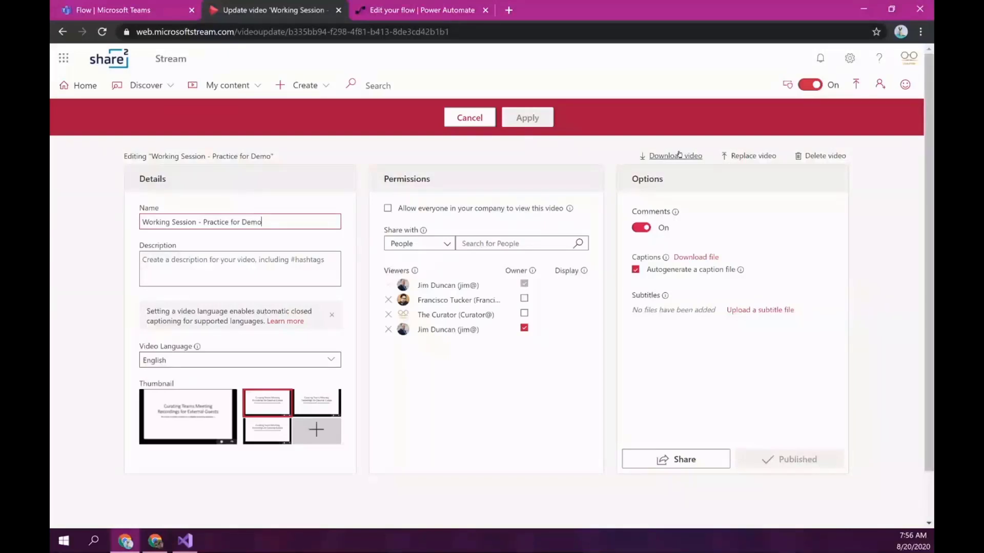
left_click(674, 155)
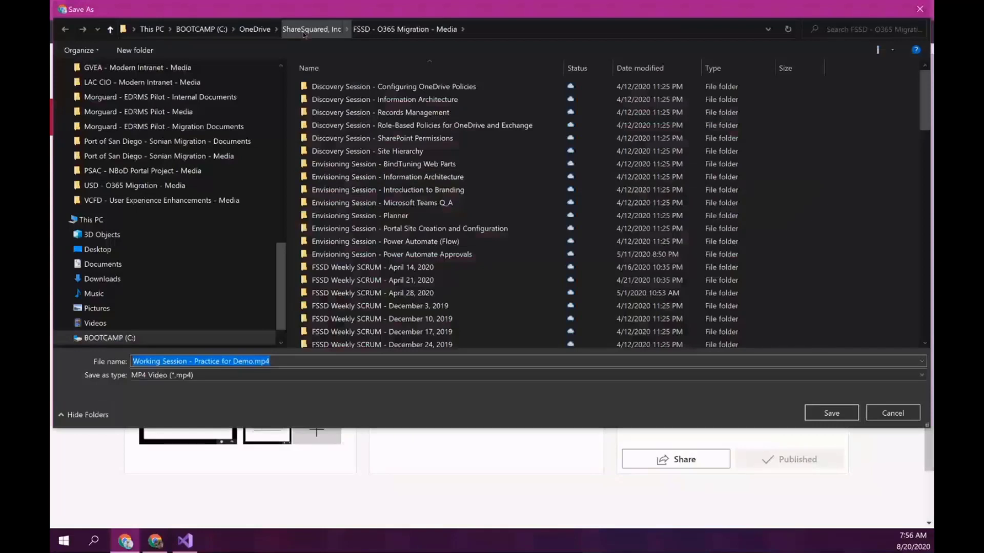
left_click(304, 32)
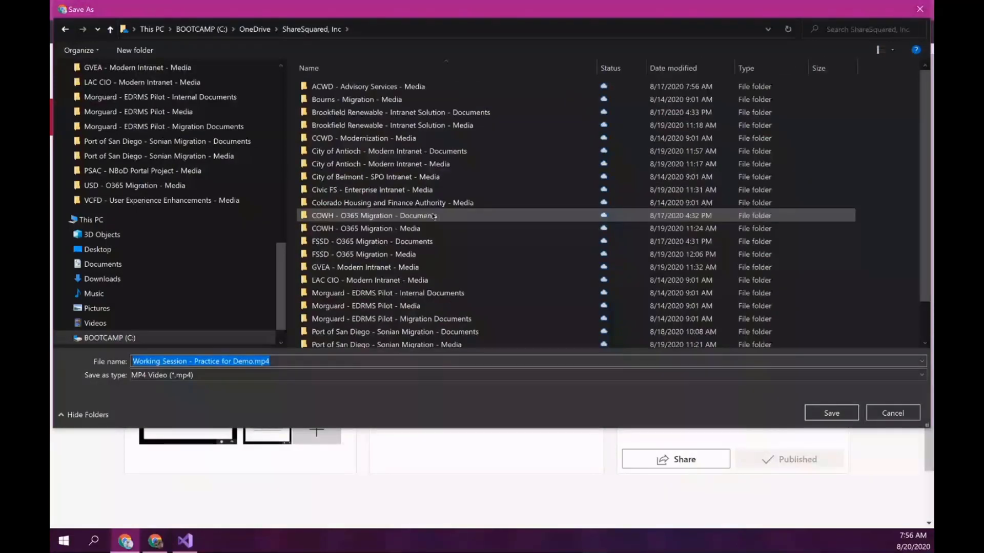
double_click(370, 231)
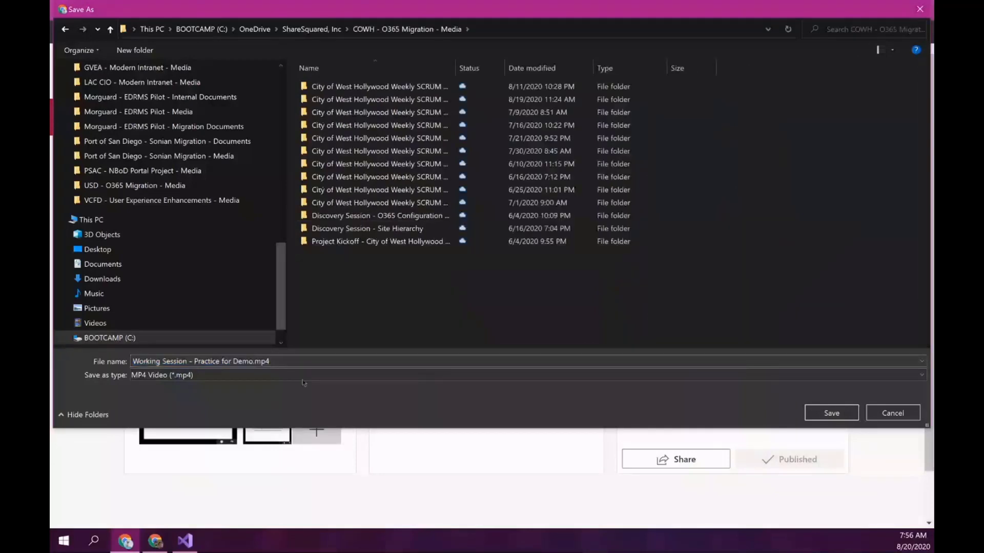
left_click(832, 413)
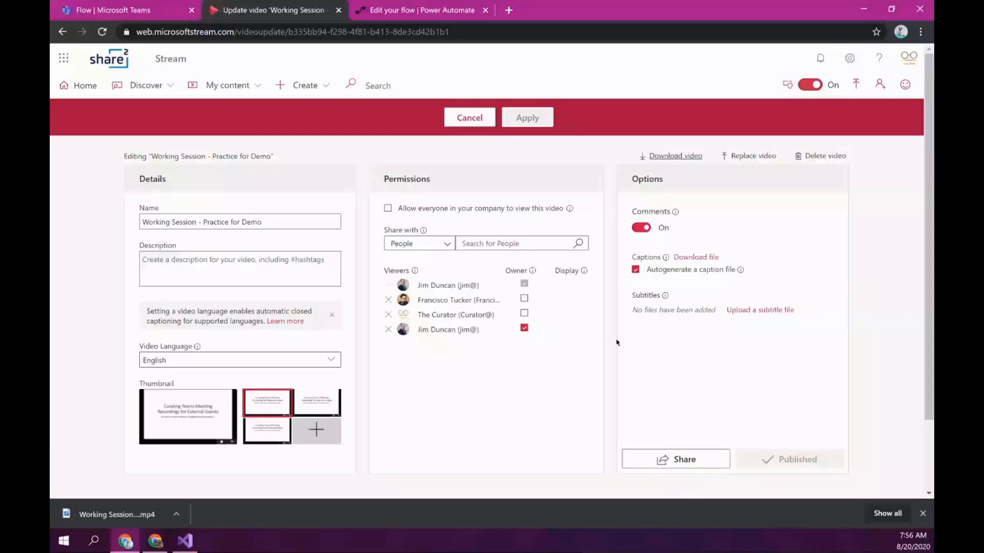
Inspect the August 18 and August 11 SCRUM video rows in the COWH Media library.
key("alt+Tab")
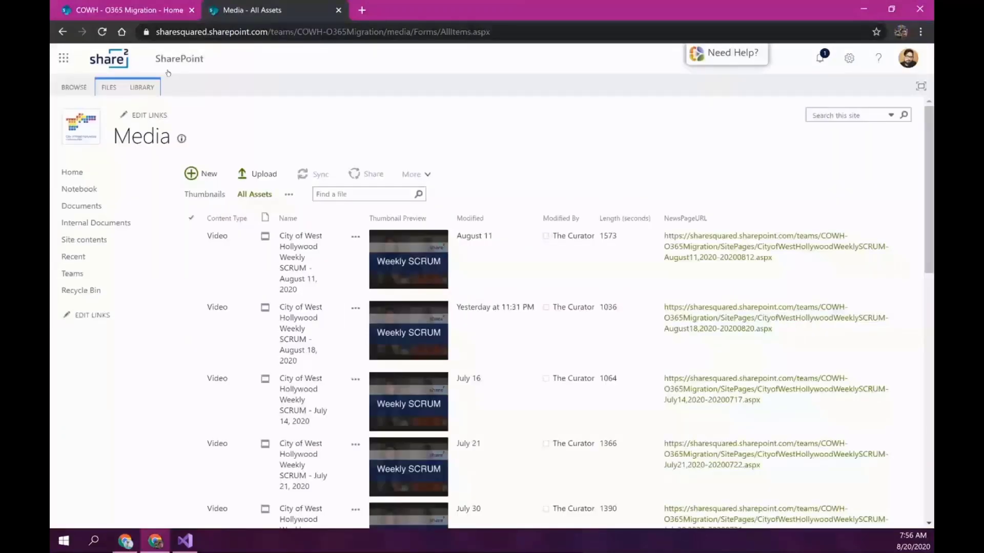
left_click(563, 313)
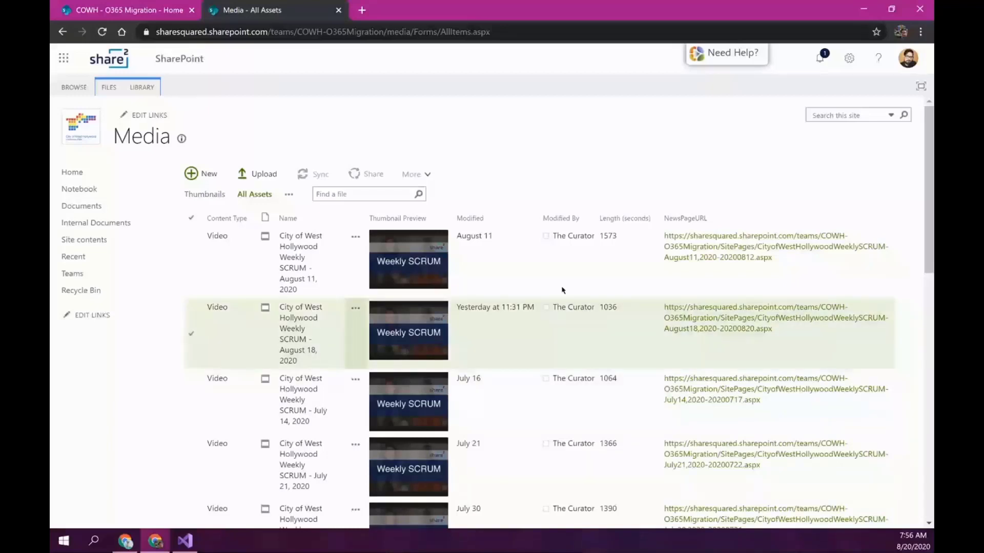
left_click(134, 56)
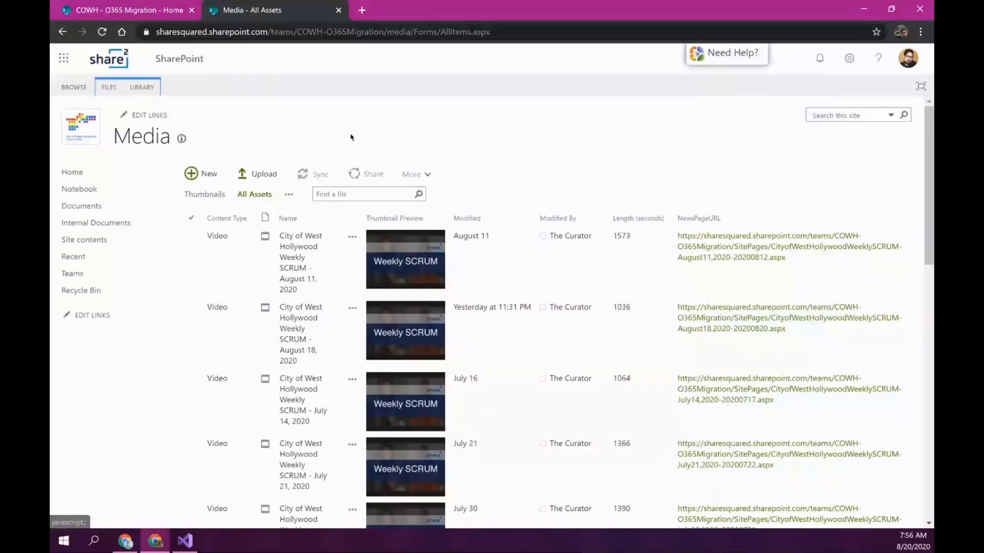
left_click(684, 275)
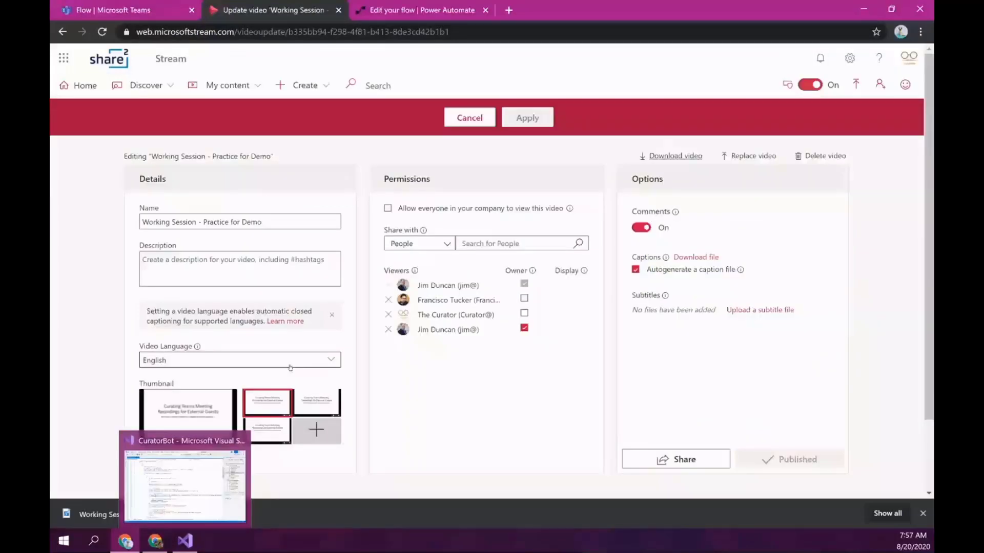
left_click(395, 11)
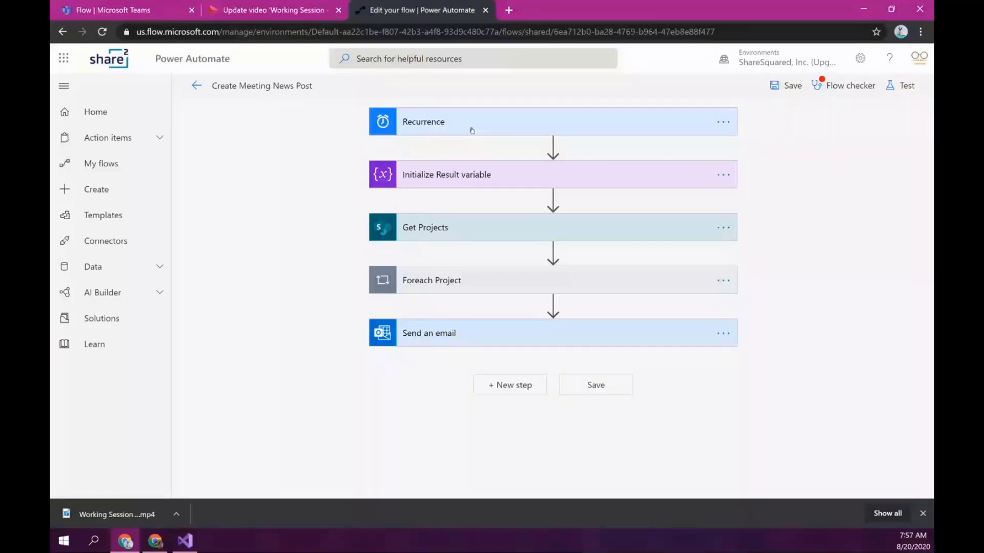
Inspect the Recurrence schedule and the Get Projects query for Active or In Support projects.
left_click(514, 125)
left_click(483, 123)
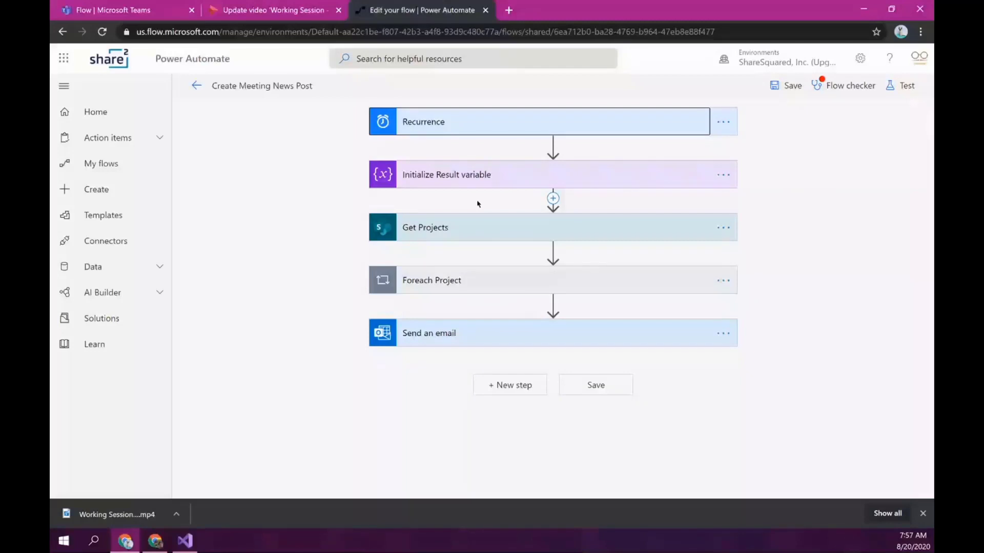
left_click(531, 239)
scroll(533, 236, "down", 2)
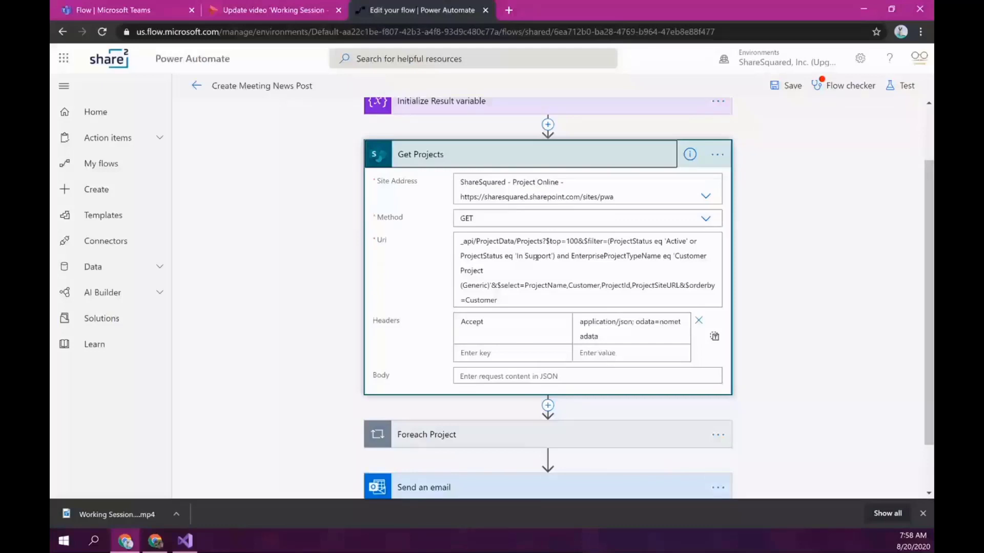
left_click(615, 157)
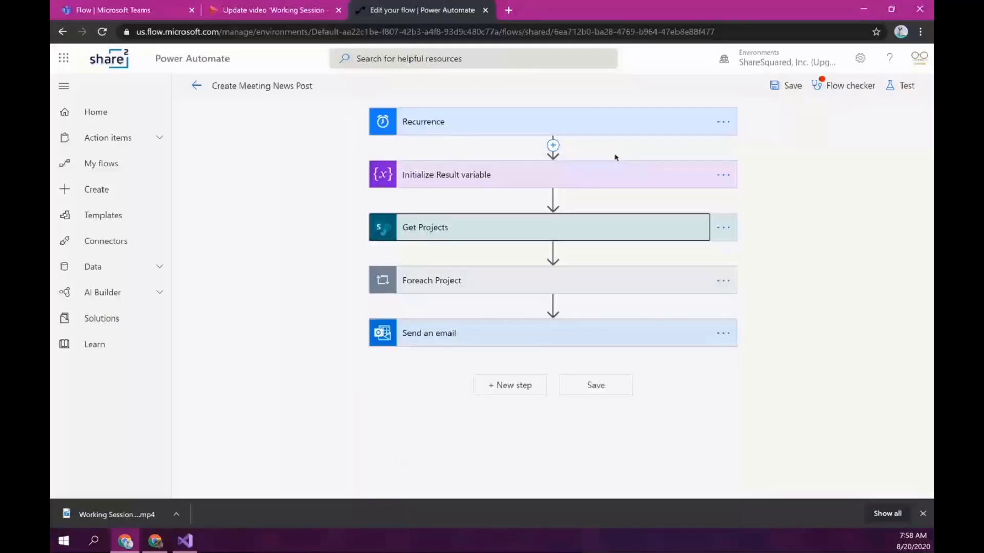
Inside Foreach Project, show the CreateVideoNews Azure Function call and select its URI.
left_click(622, 272)
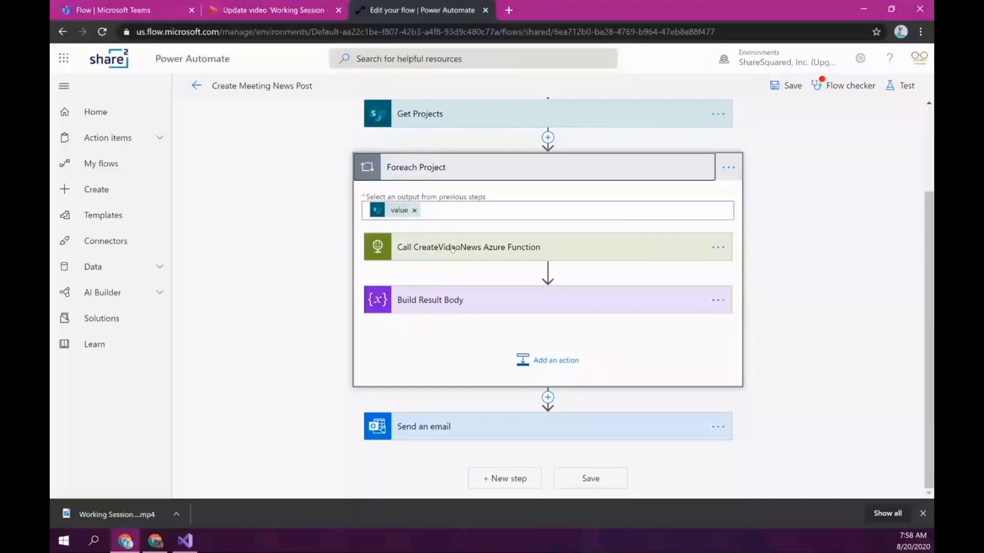
left_click(560, 252)
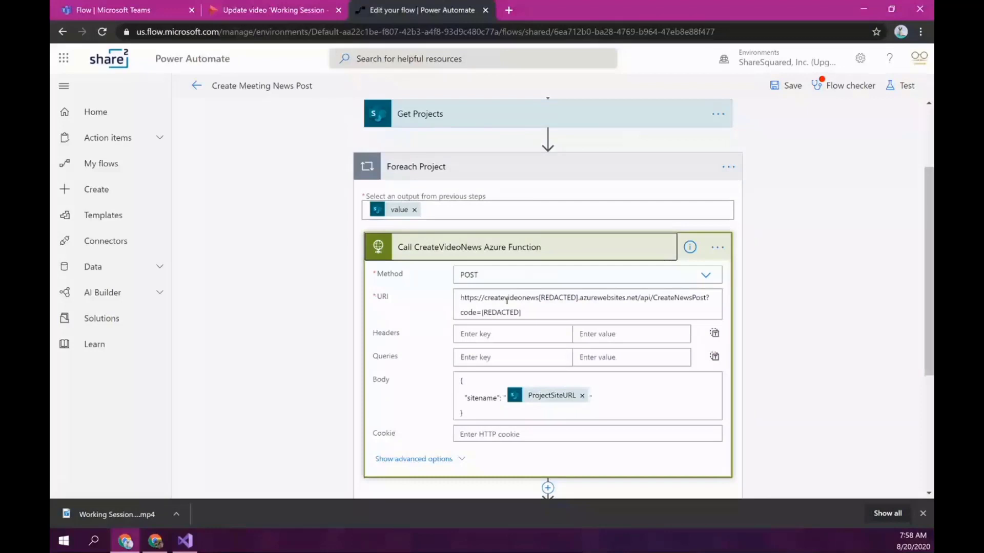
triple_click(490, 302)
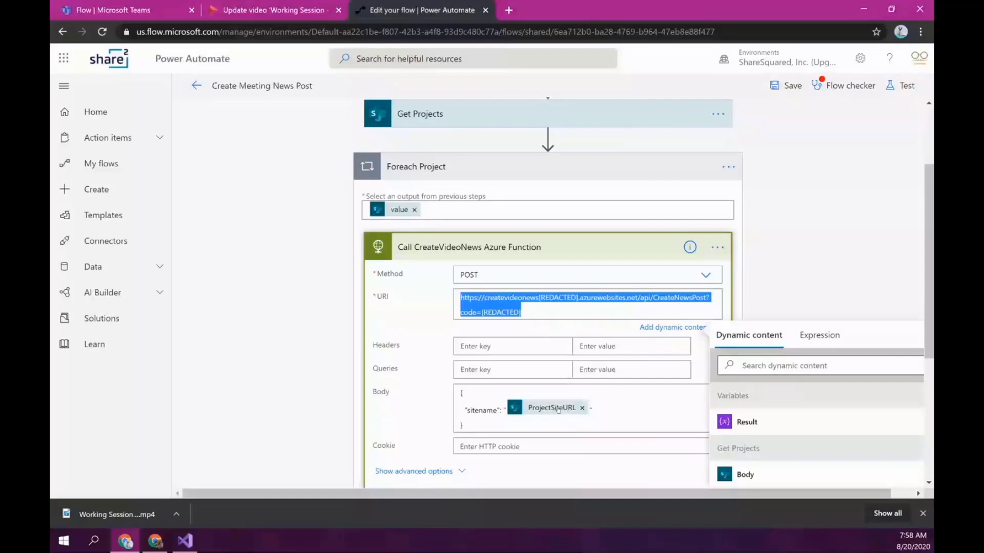
left_click(587, 247)
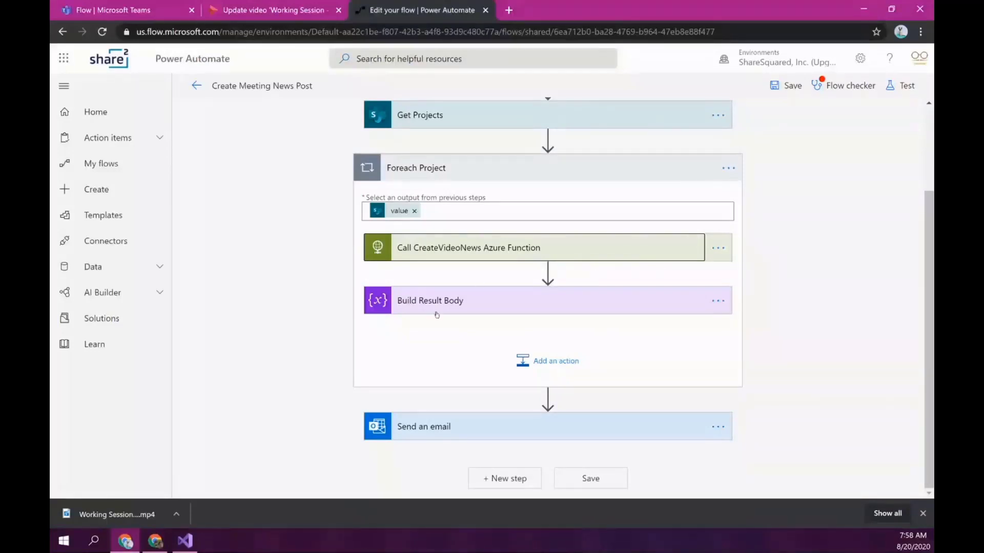
Show the Build Result Body and Send an email step settings.
left_click(556, 305)
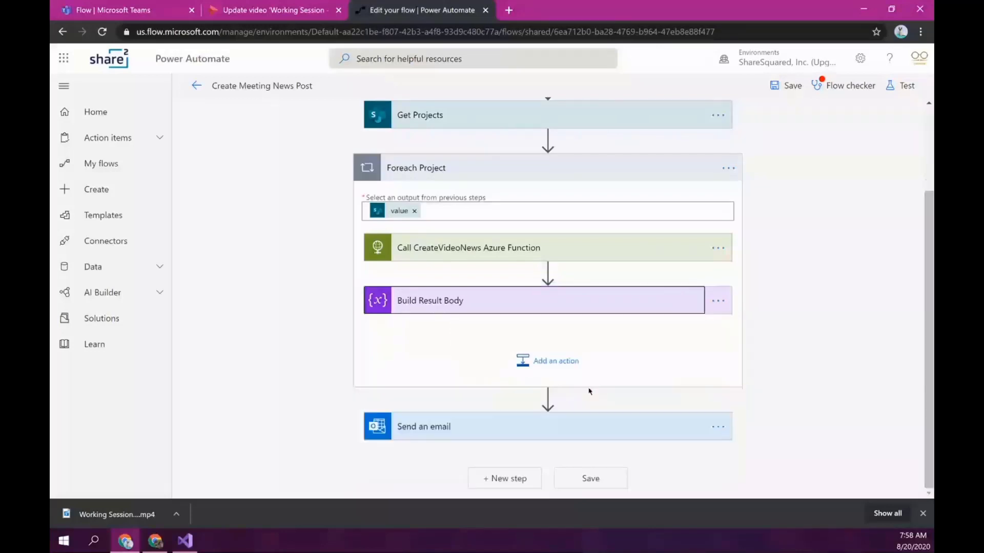
left_click(589, 357)
left_click(555, 427)
scroll(555, 428, "down", 3)
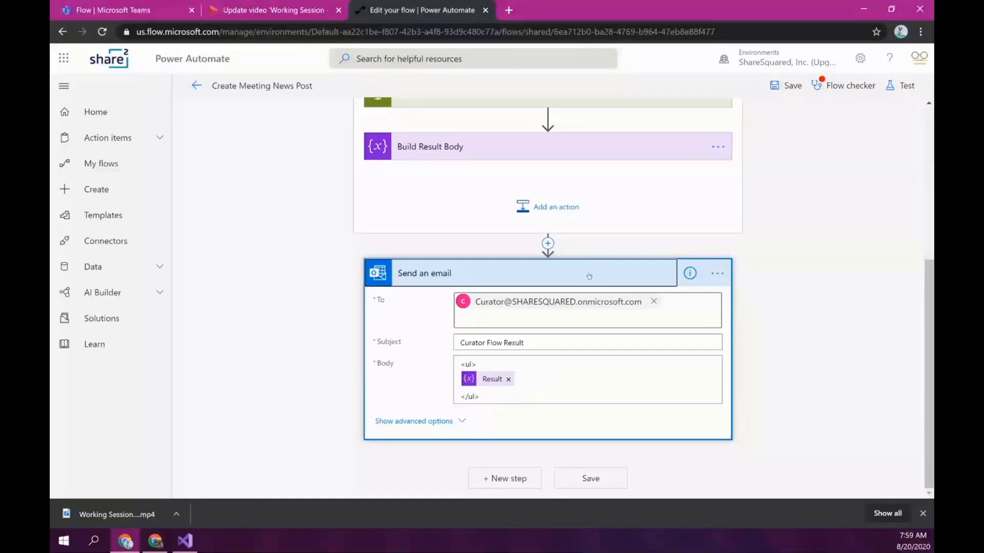
left_click(589, 276)
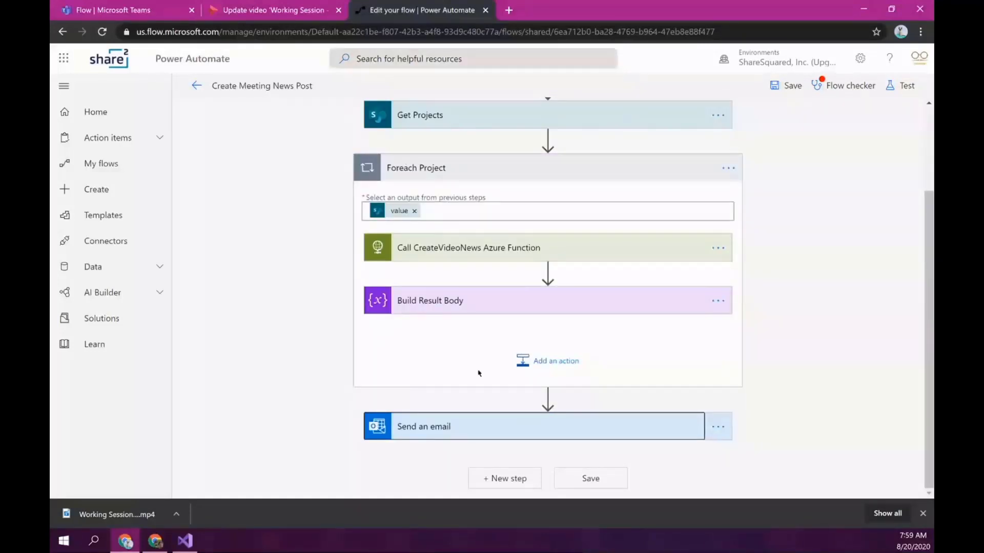
Scroll the Media library to the new Working Session - Practice for Demo video at the bottom.
key("alt+Tab")
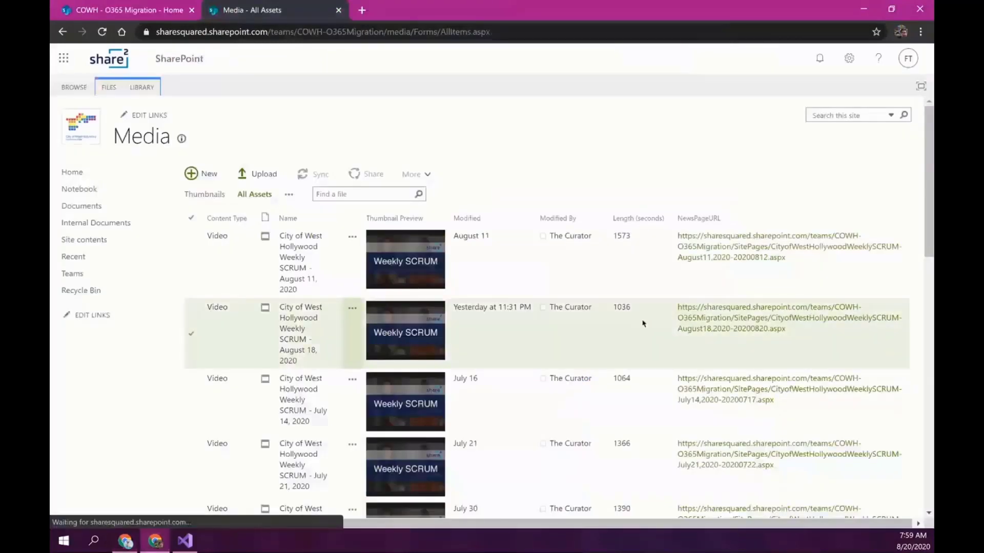
scroll(643, 324, "down", 10)
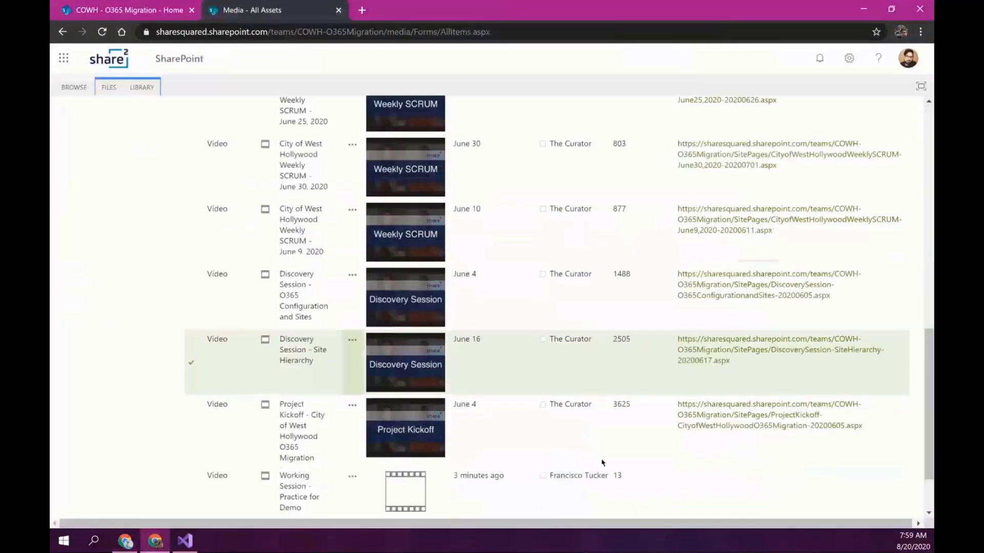
scroll(391, 420, "down", 2)
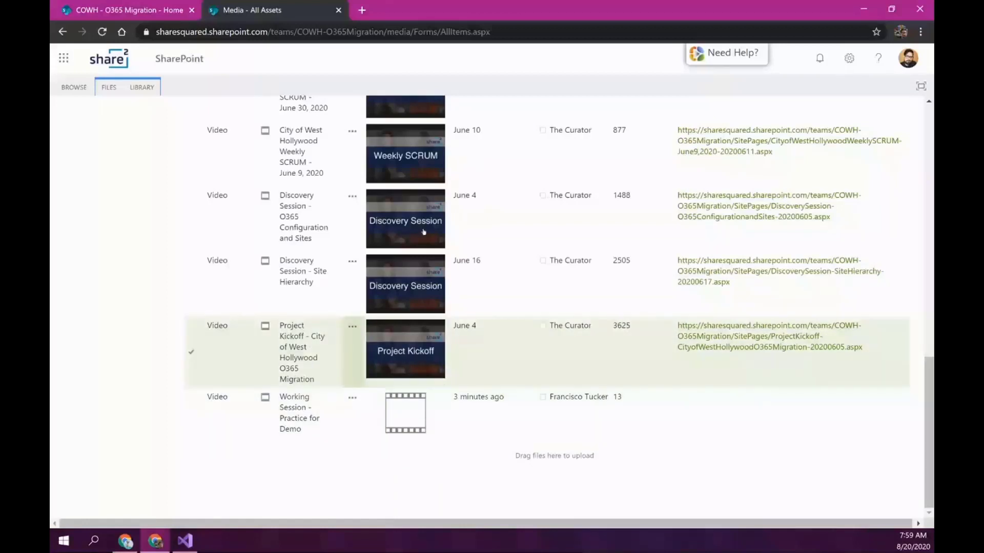
key("alt+Tab")
Highlight the Set Thumbnail, Create News Post and Update video metadata blocks in CurateVideos.
left_click_drag(229, 276, 264, 277)
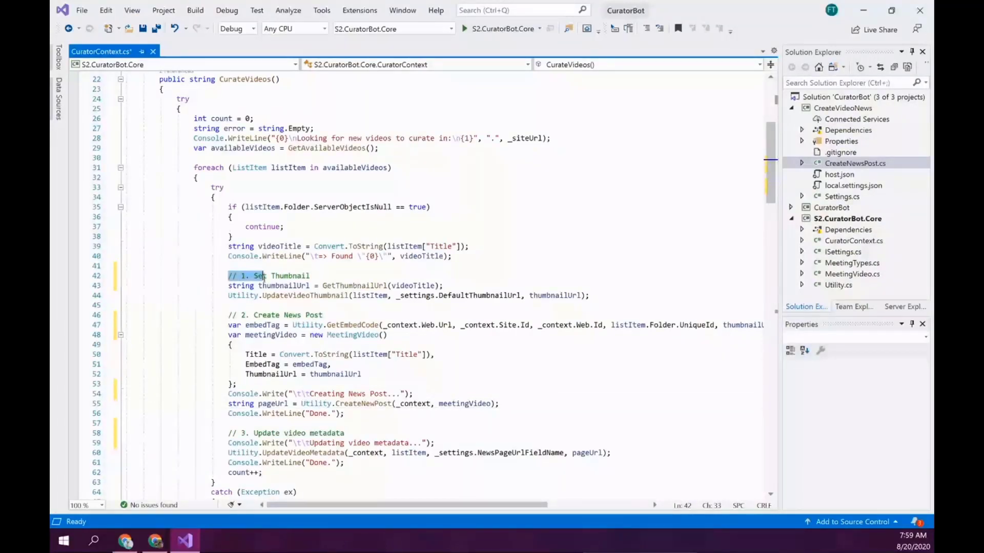
left_click_drag(263, 277, 318, 296)
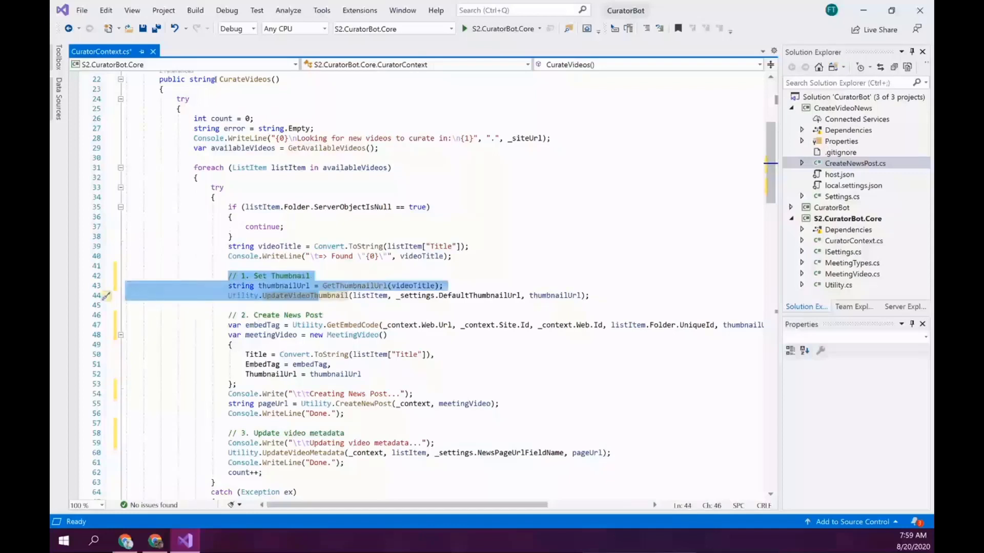
left_click_drag(317, 296, 248, 293)
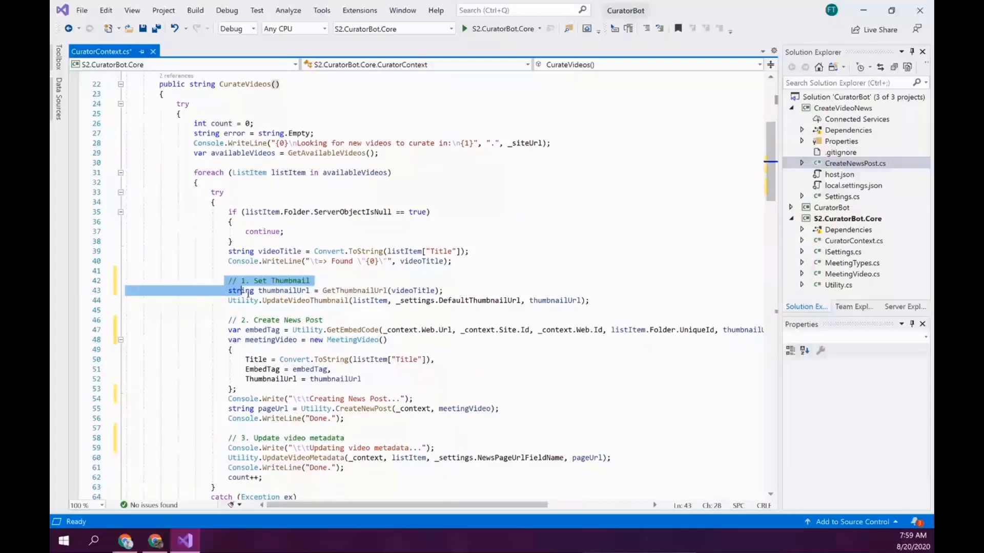
left_click_drag(248, 294, 590, 301)
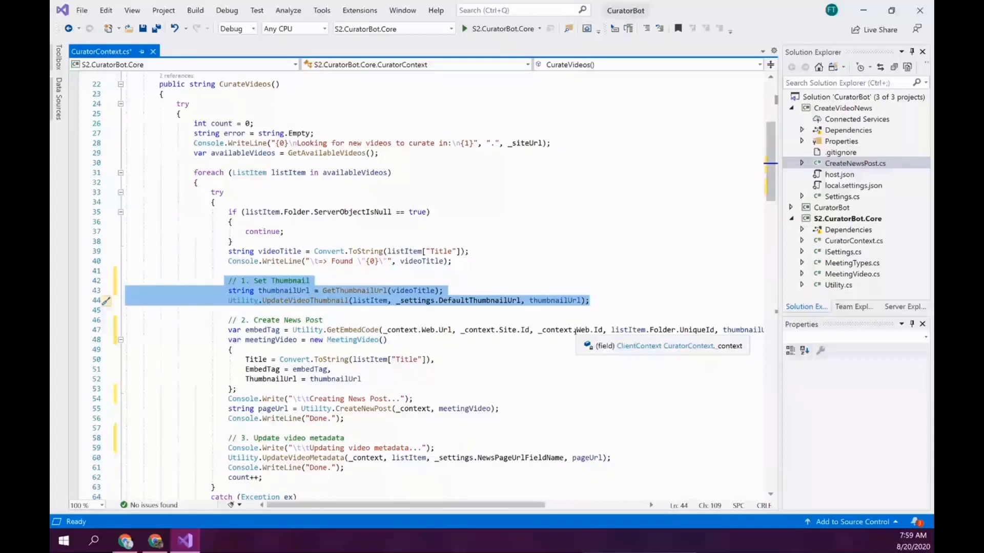
left_click(280, 300)
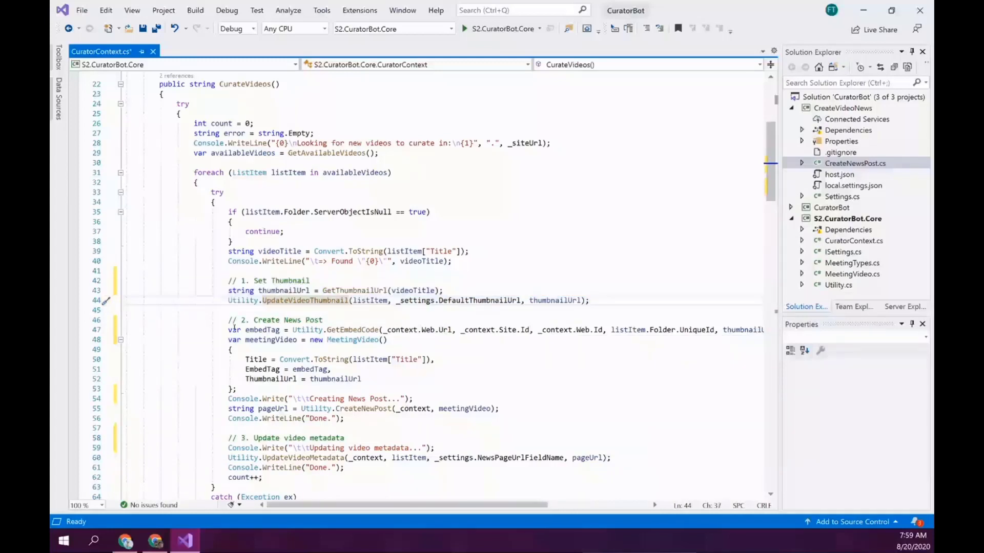
left_click_drag(225, 320, 462, 417)
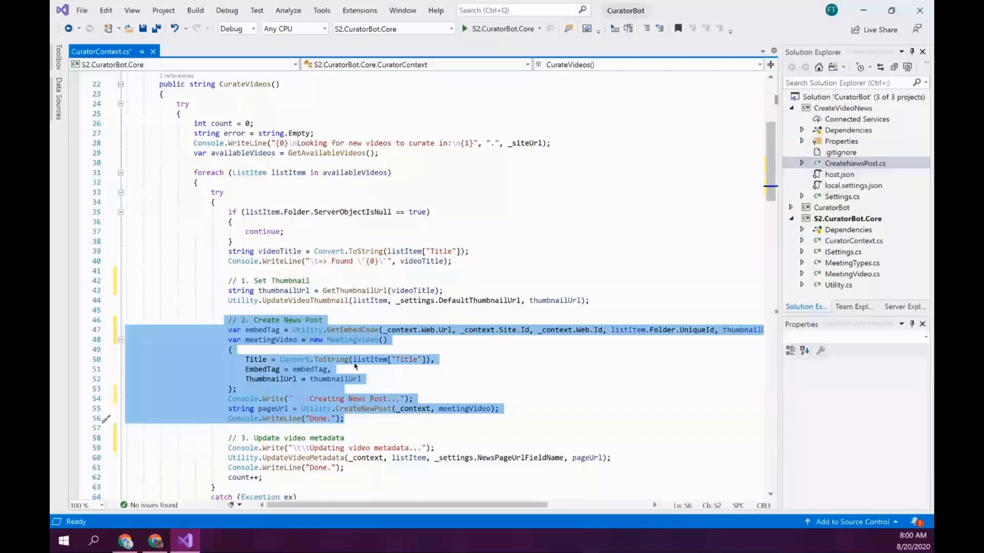
left_click_drag(231, 438, 383, 472)
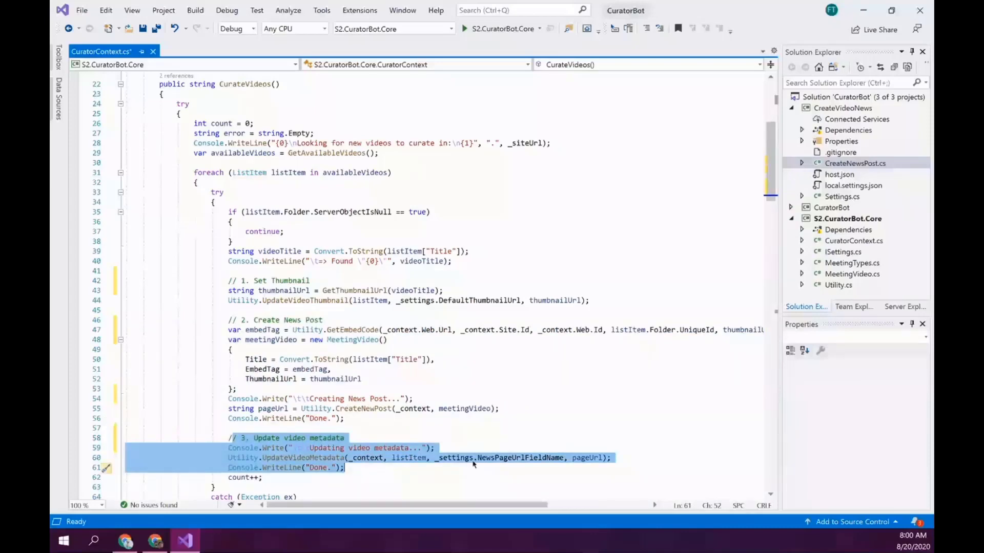
Return to the Create Meeting News Post details page and bring up its manual Run panel.
key("alt+Tab")
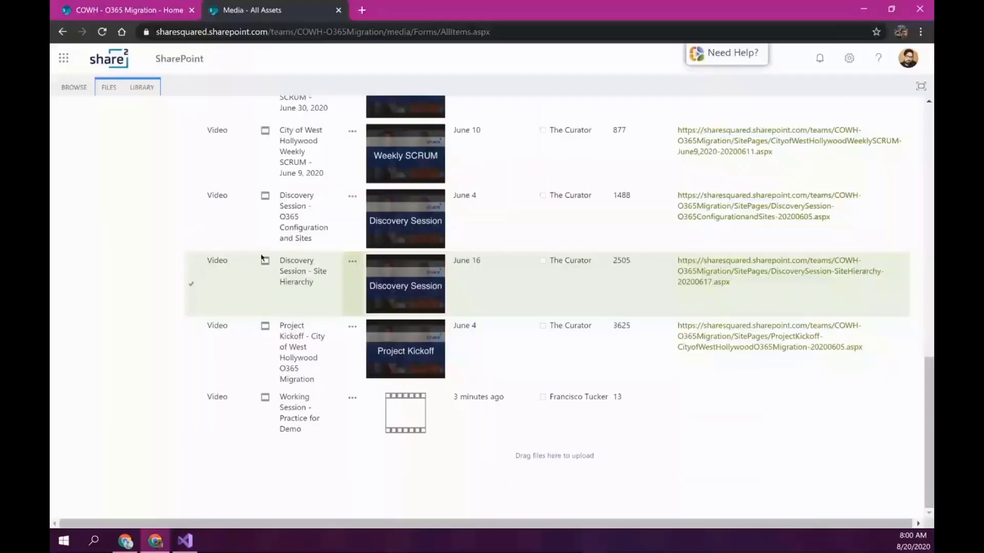
key("alt+Tab")
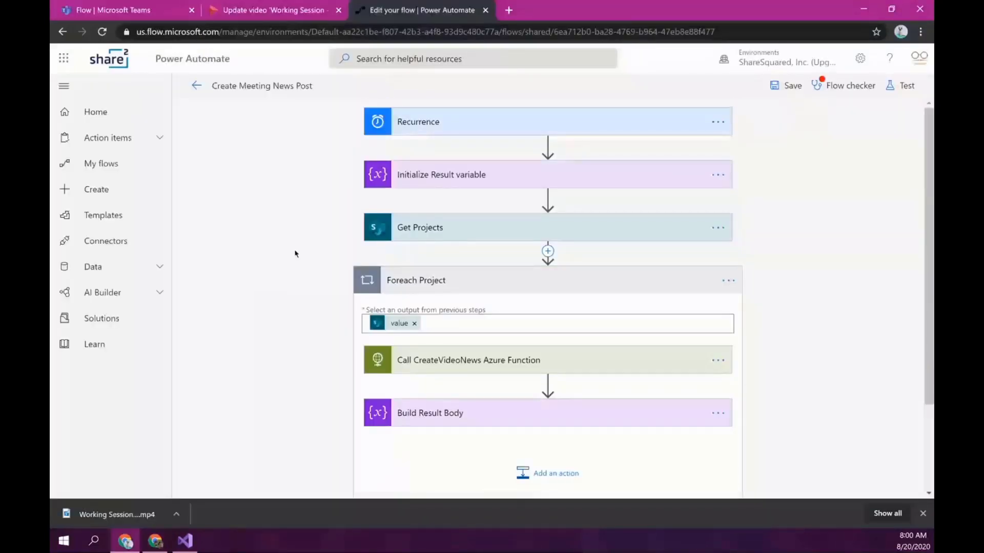
key("alt+Left")
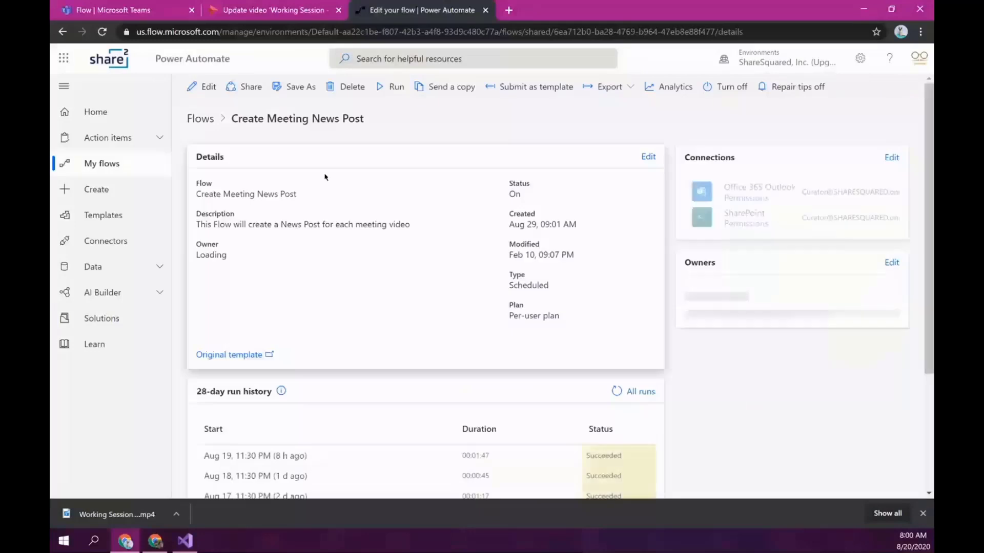
left_click(393, 89)
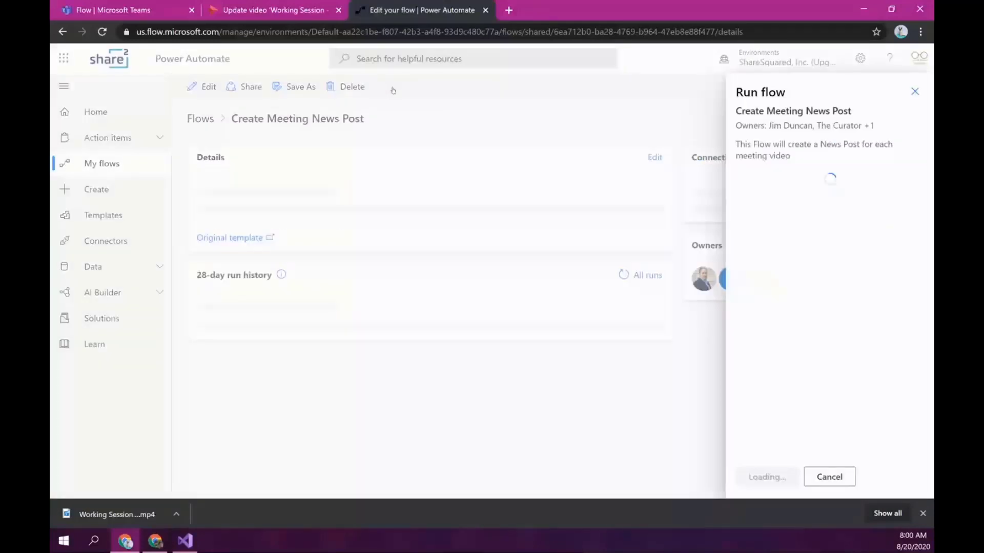
key("alt+Tab")
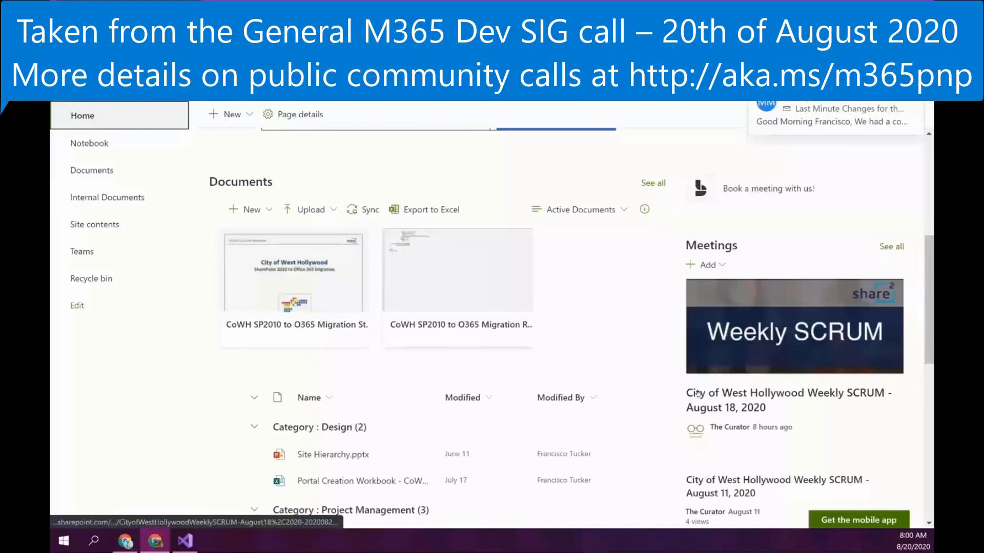
Open the Weekly SCRUM - August 18, 2020 post from the home page Meetings section.
scroll(717, 405, "up", 2)
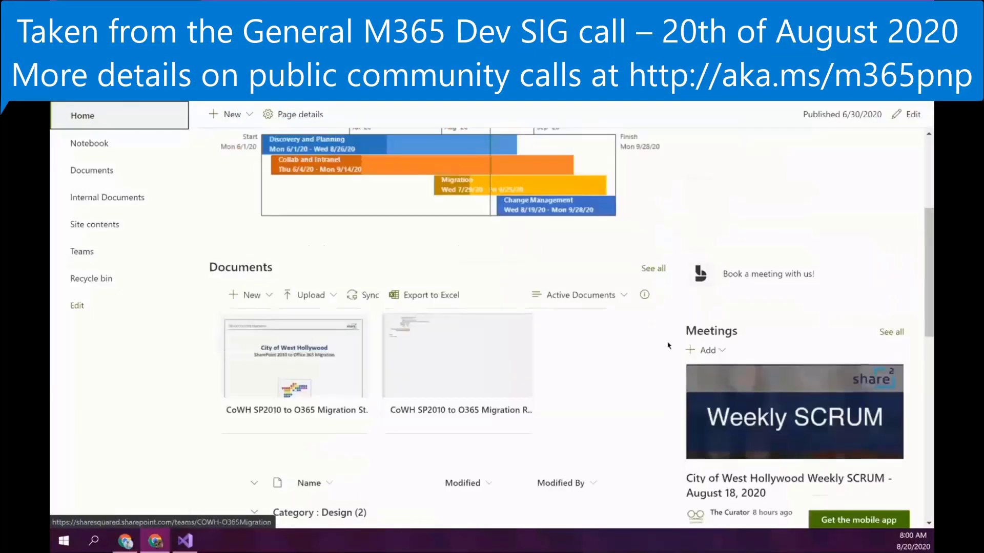
scroll(705, 430, "down", 1)
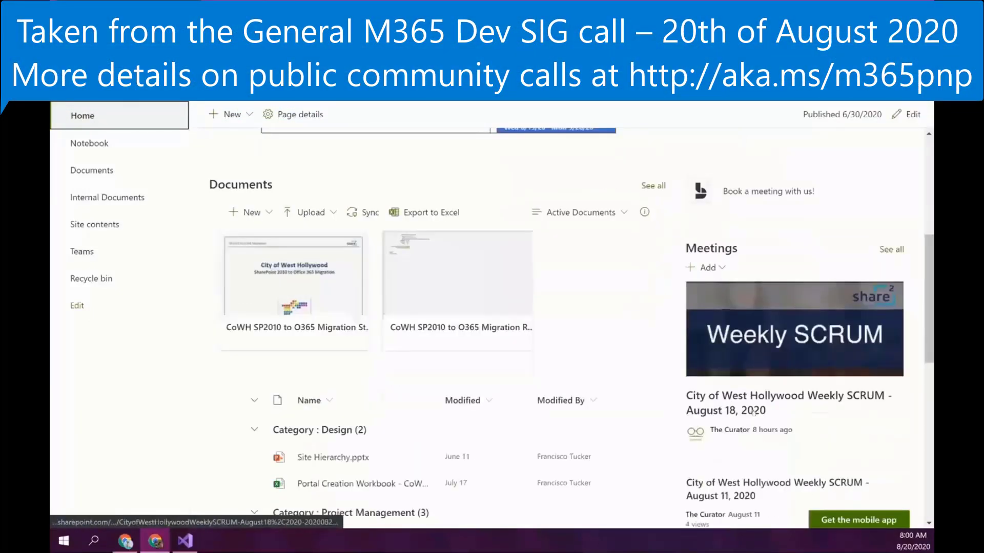
left_click(748, 400)
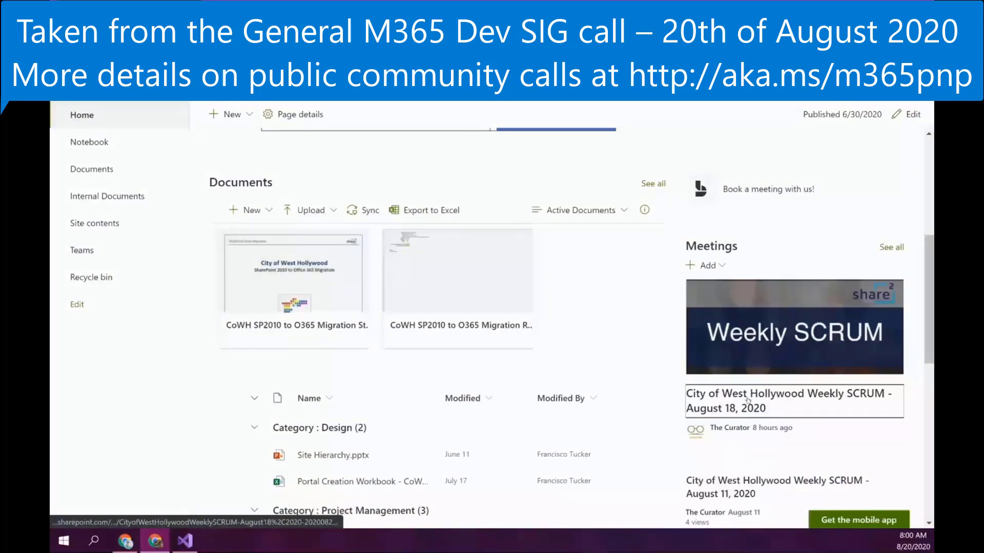